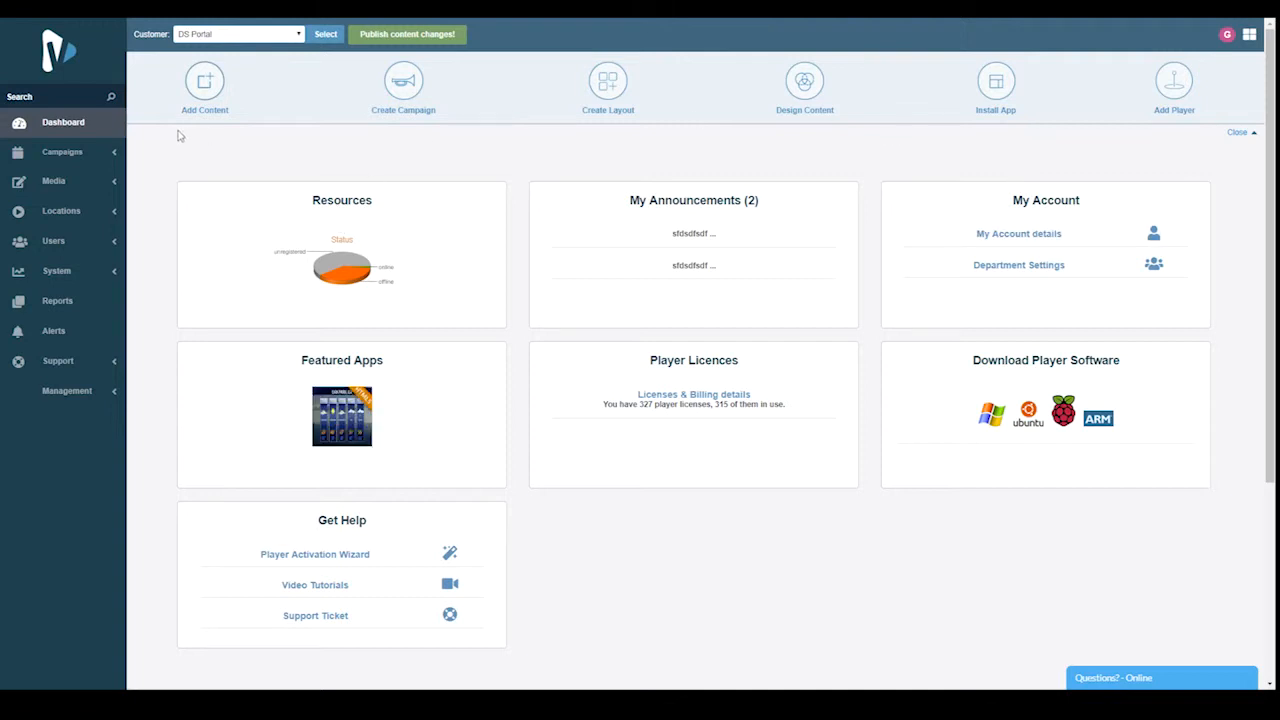
Open the list of Looker accounts in the media cloud storage
{"action": "left_click", "coordinate": [112, 183]}
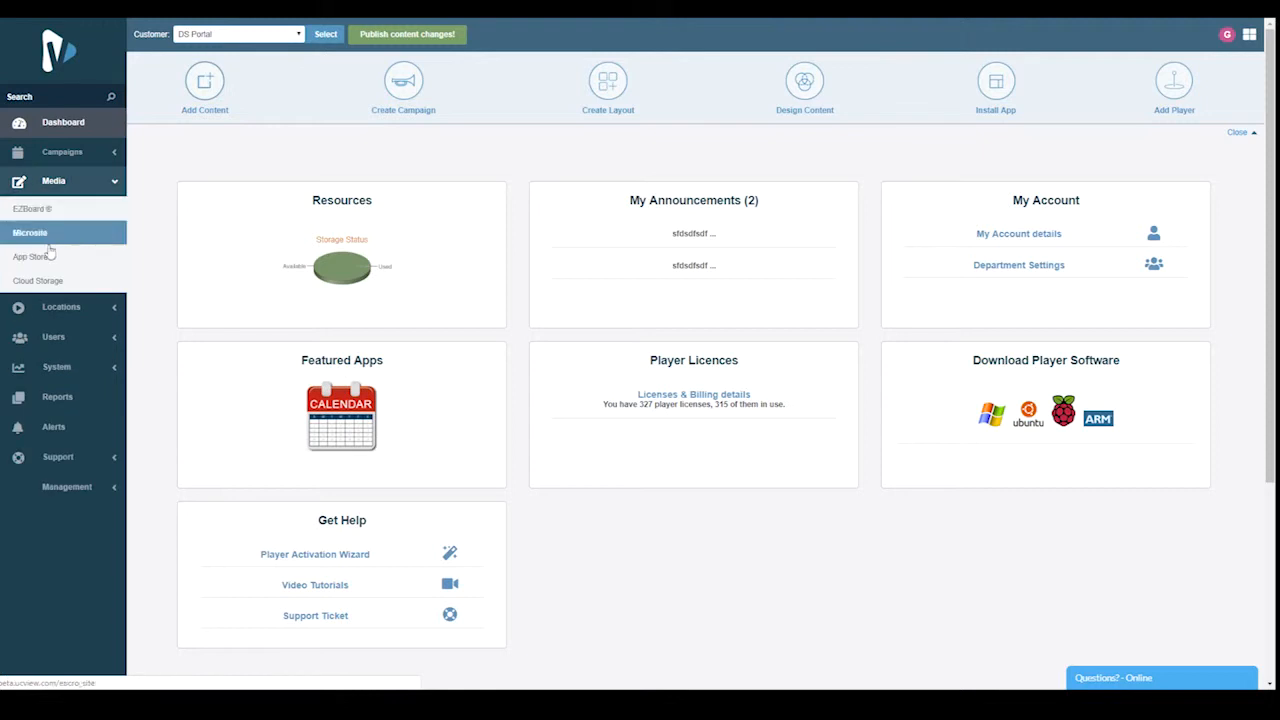
{"action": "left_click", "coordinate": [50, 286]}
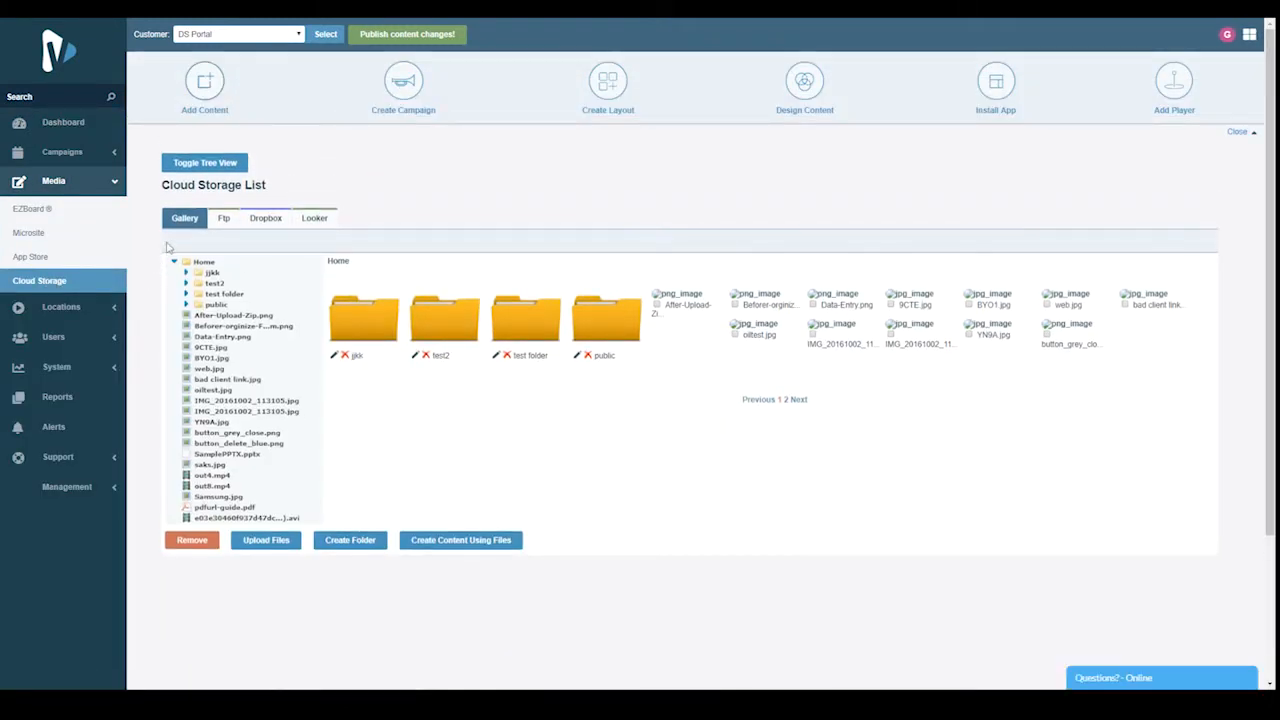
{"action": "left_click", "coordinate": [316, 220]}
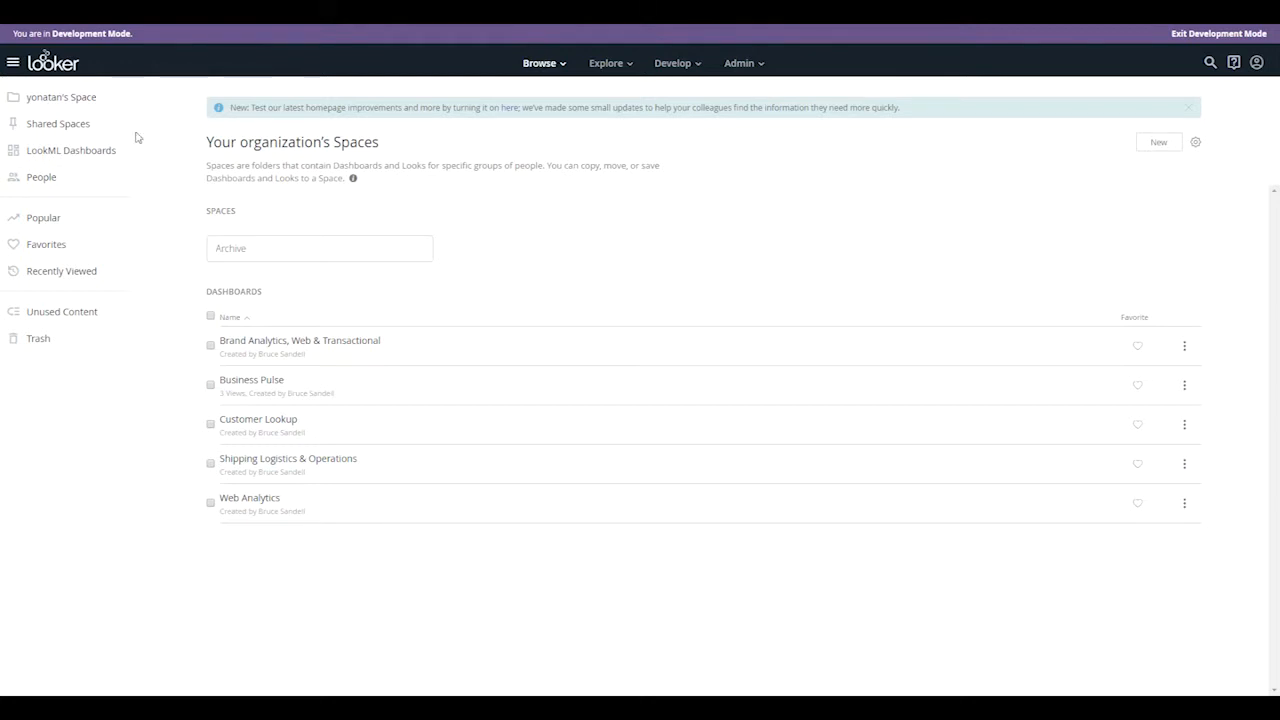
Switch to Looker and open the API3 keys of the user's account from the user administration
{"action": "left_click", "coordinate": [751, 64]}
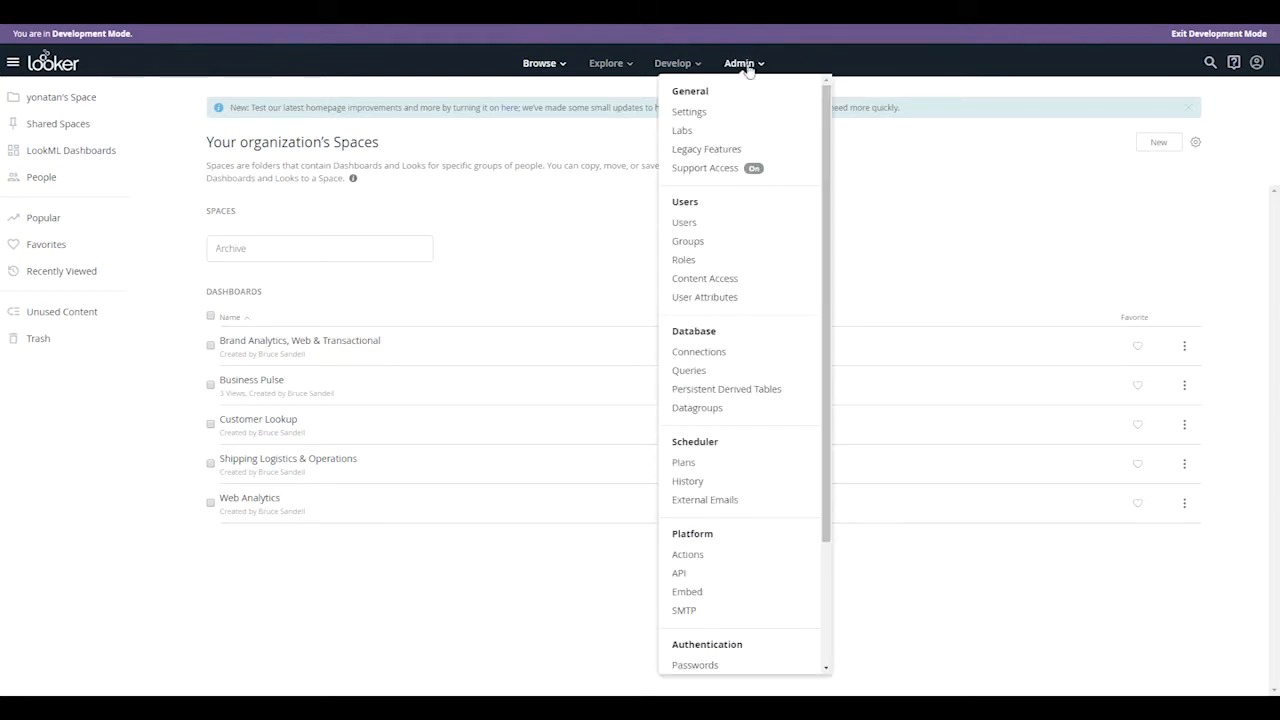
{"action": "left_click", "coordinate": [678, 572]}
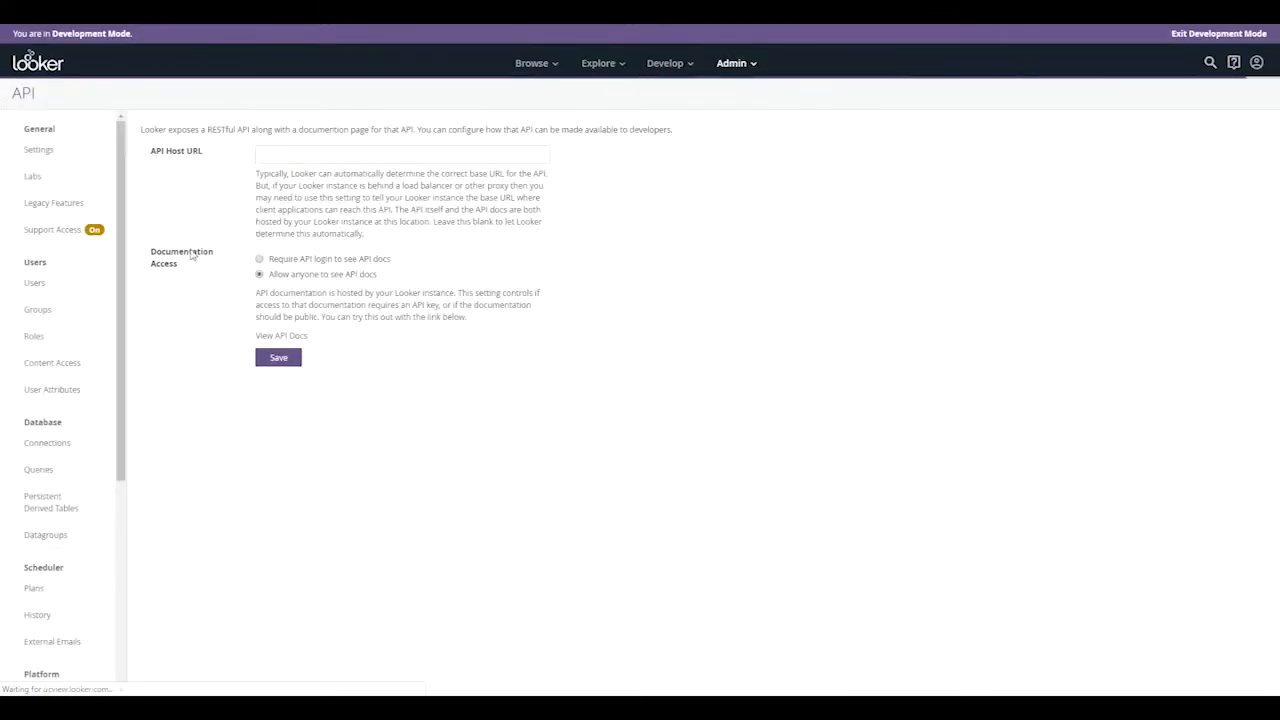
{"action": "left_click", "coordinate": [46, 287]}
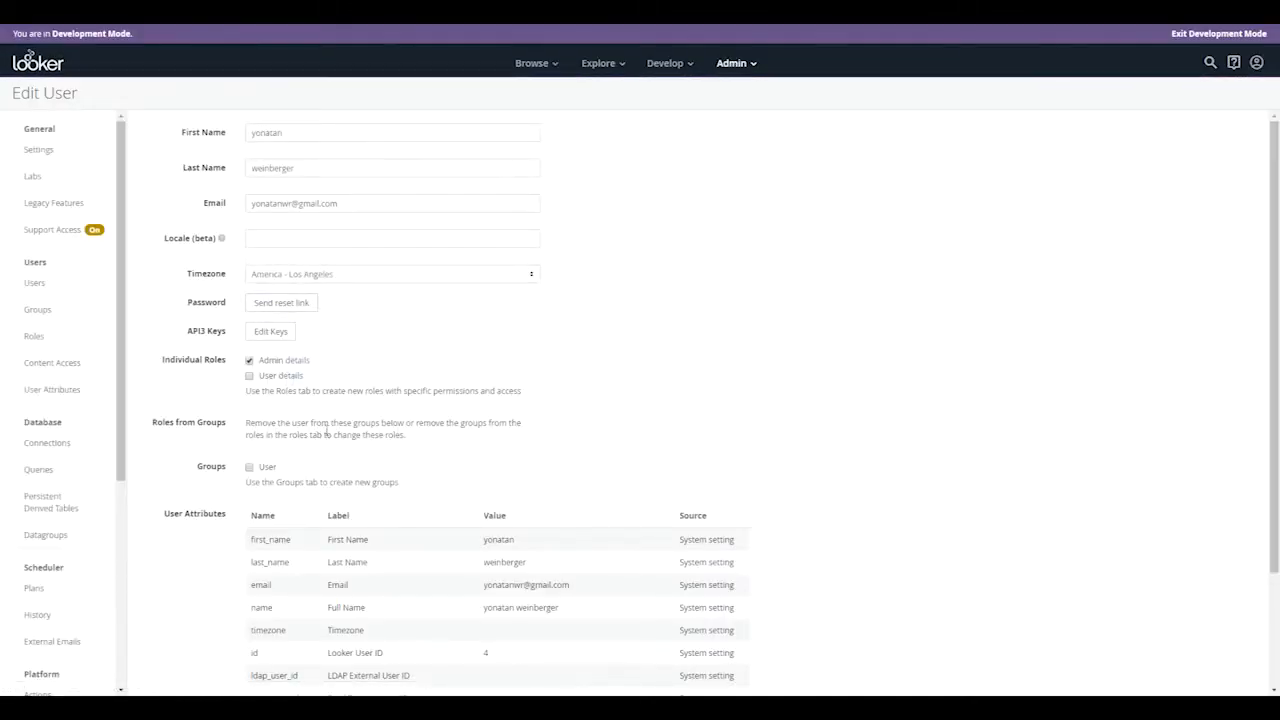
{"action": "scroll", "coordinate": [326, 430], "scroll_direction": "down", "scroll_amount": 3}
{"action": "scroll", "coordinate": [338, 436], "scroll_direction": "up", "scroll_amount": 3}
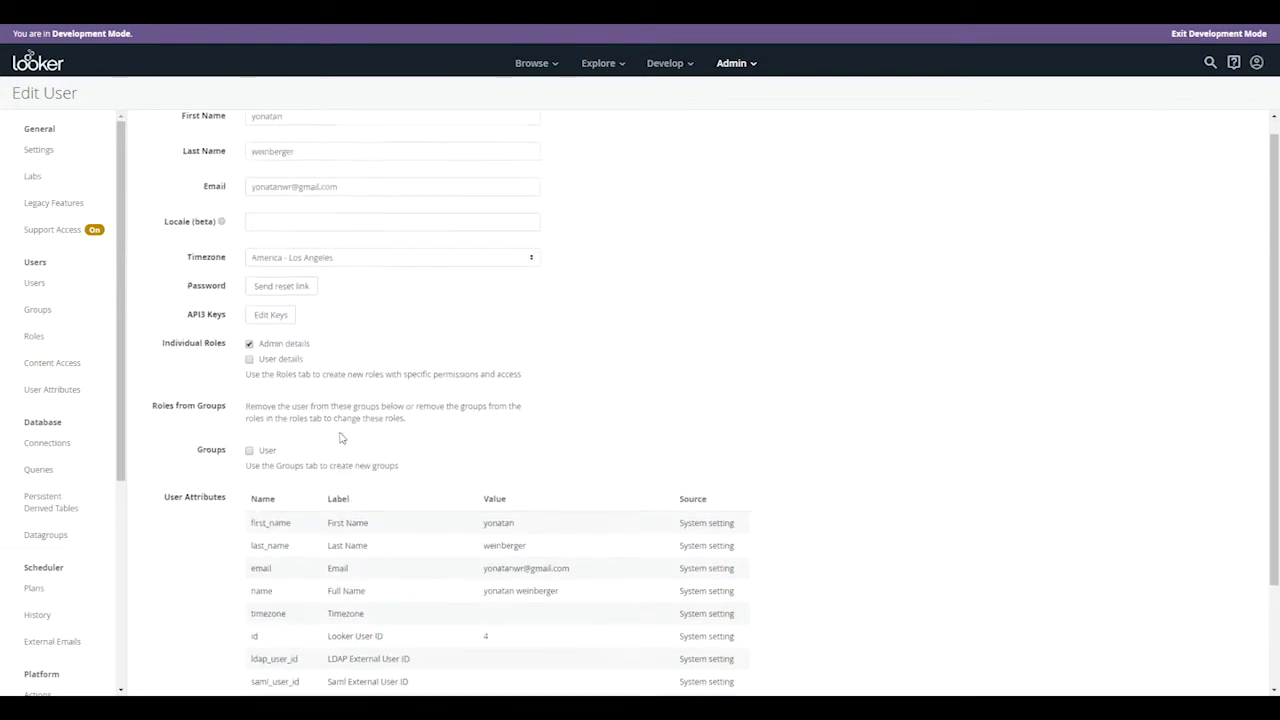
{"action": "left_click_drag", "start_coordinate": [186, 321], "coordinate": [229, 322]}
{"action": "left_click", "coordinate": [268, 320]}
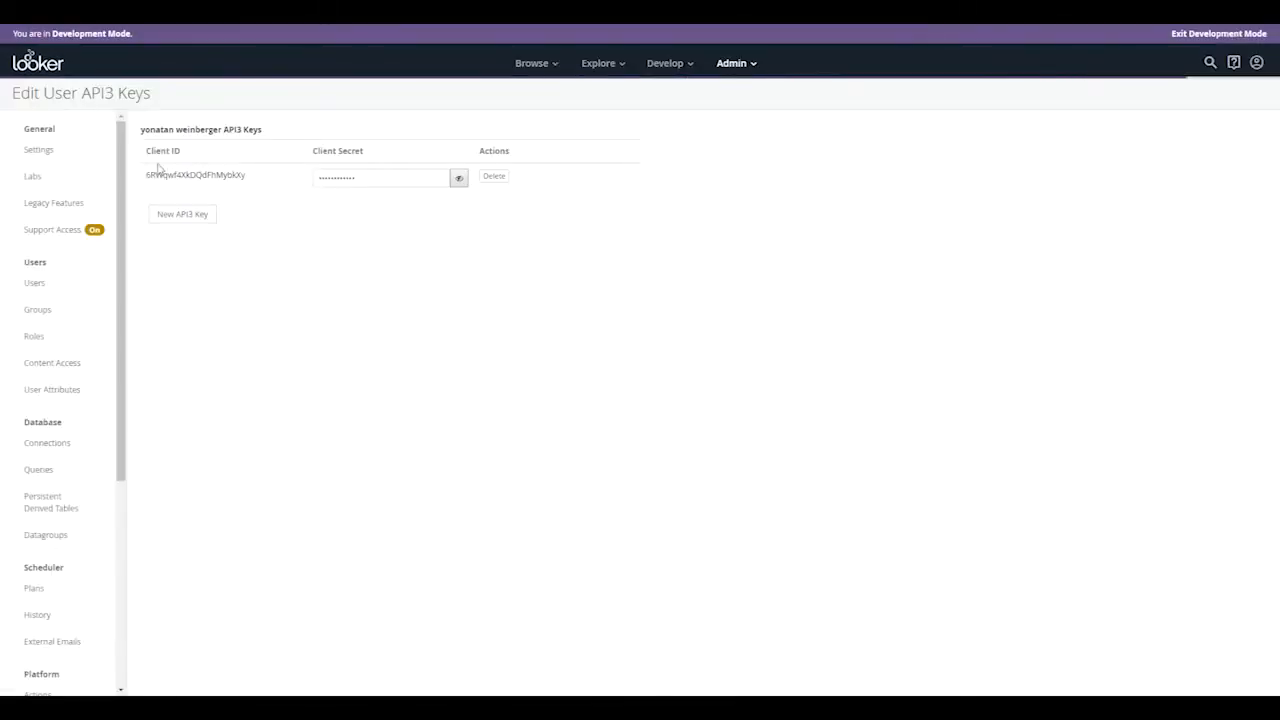
Locate the Client ID and Client Secret of the user's API3 key
{"action": "left_click_drag", "start_coordinate": [146, 150], "coordinate": [228, 160]}
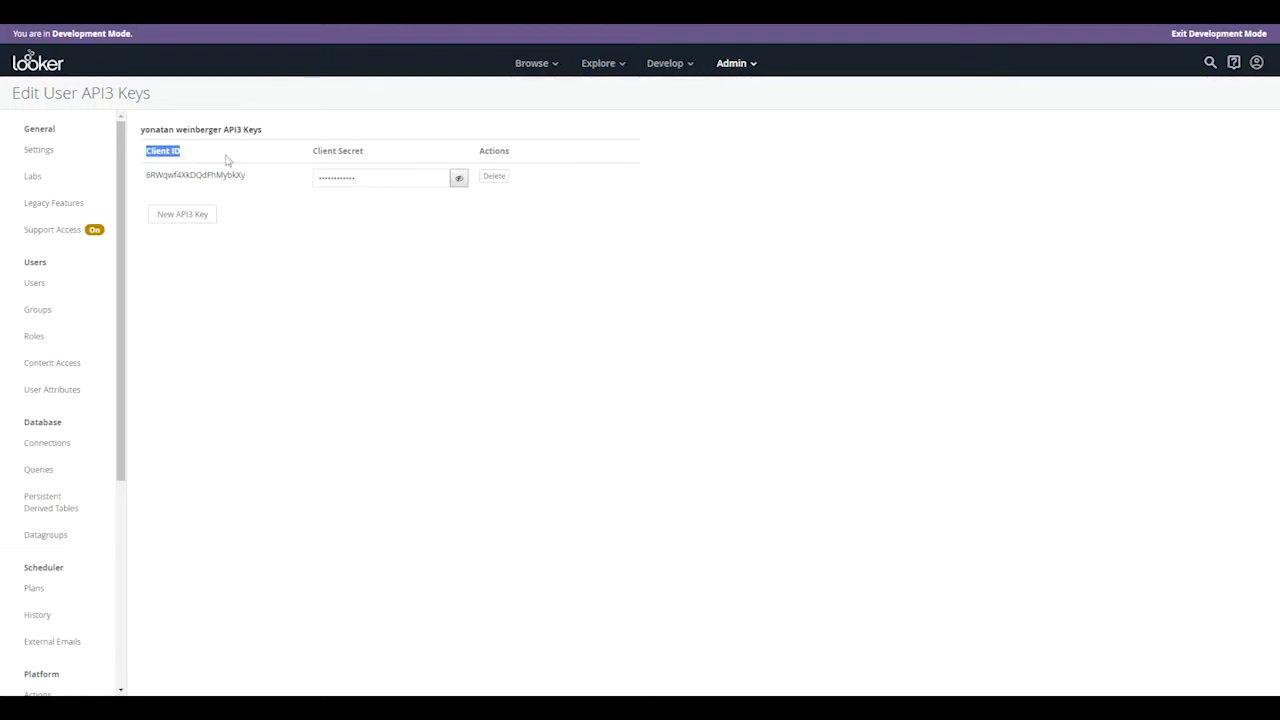
{"action": "left_click", "coordinate": [314, 150]}
{"action": "left_click_drag", "start_coordinate": [314, 150], "coordinate": [371, 157]}
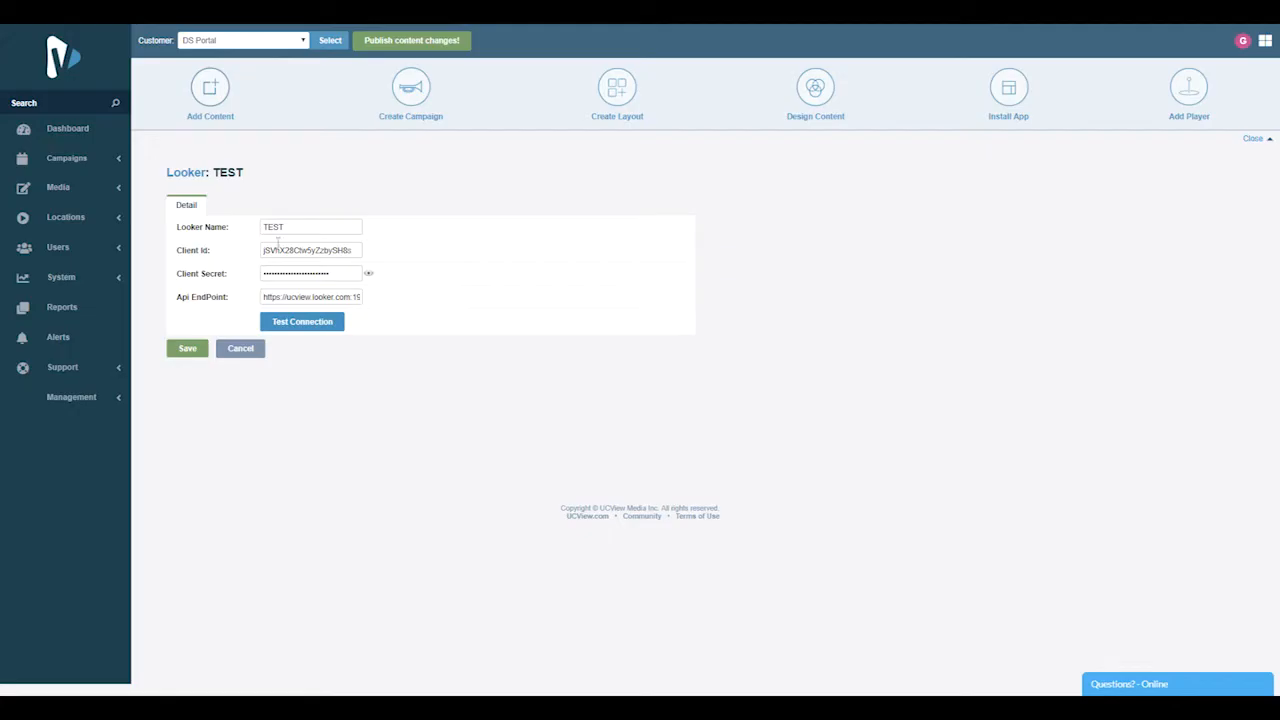
Switch to the UCView portal, review the TEST Looker profile's name and API endpoint, and test its connection
{"action": "double_click", "coordinate": [292, 226]}
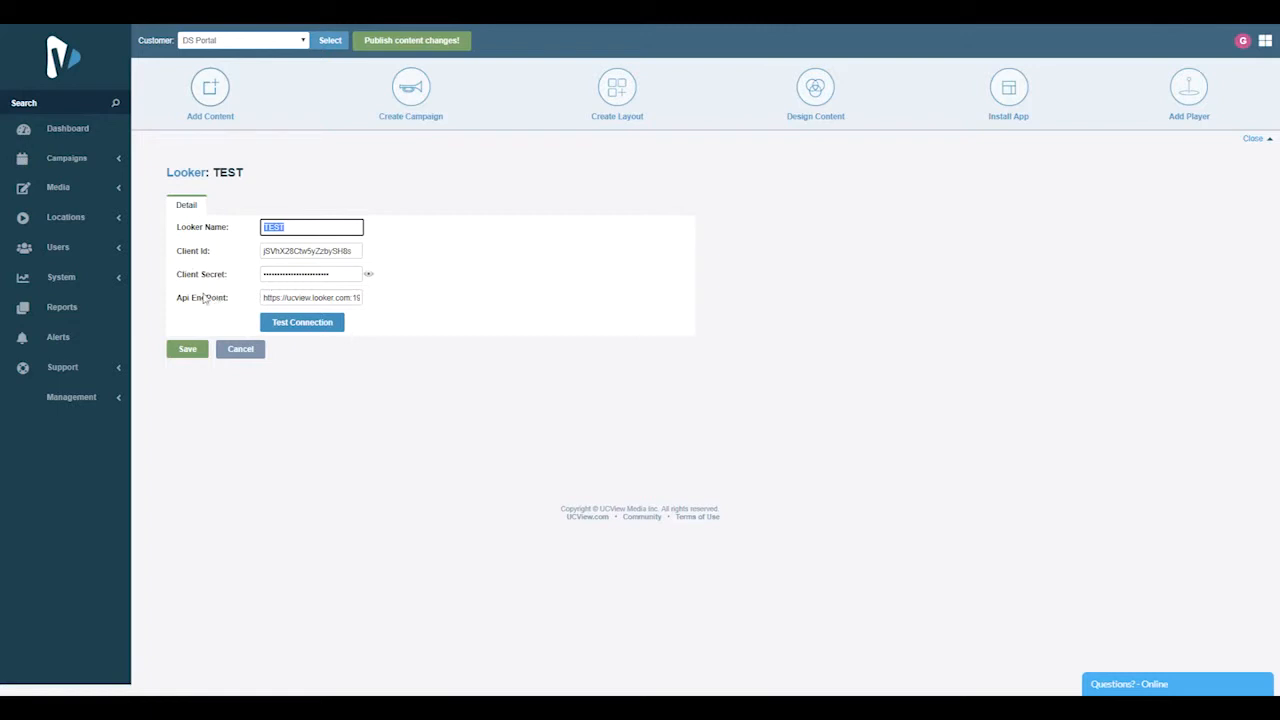
{"action": "left_click_drag", "start_coordinate": [263, 297], "coordinate": [368, 303]}
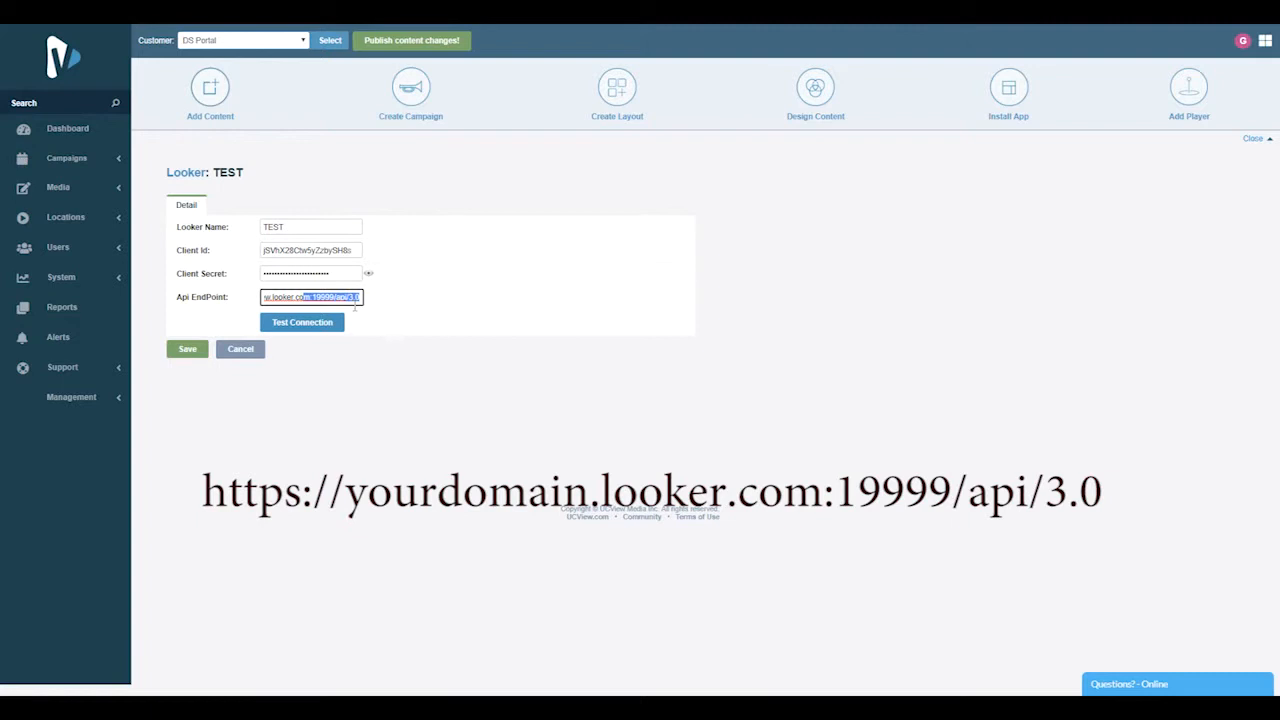
{"action": "left_click", "coordinate": [331, 316]}
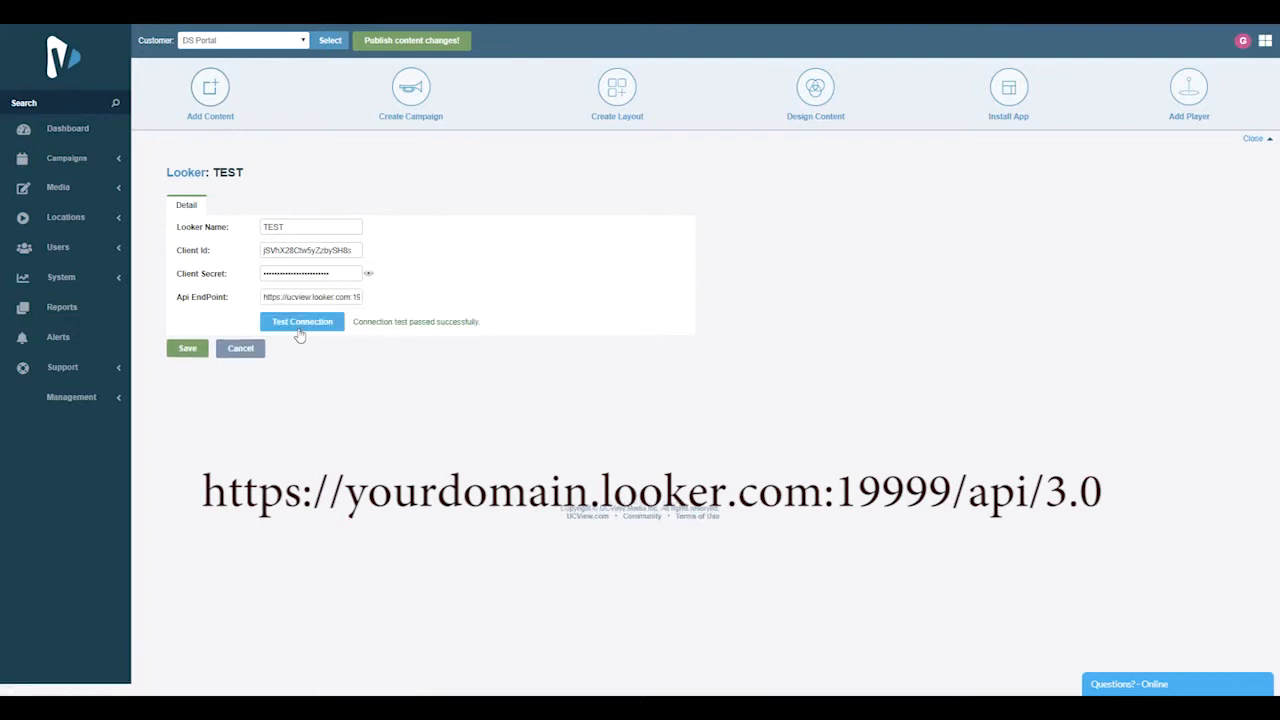
{"action": "left_click_drag", "start_coordinate": [354, 322], "coordinate": [484, 336]}
Open the TEST profile from the Looker account list and examine its available Looks and Dashboards
{"action": "left_click", "coordinate": [185, 175]}
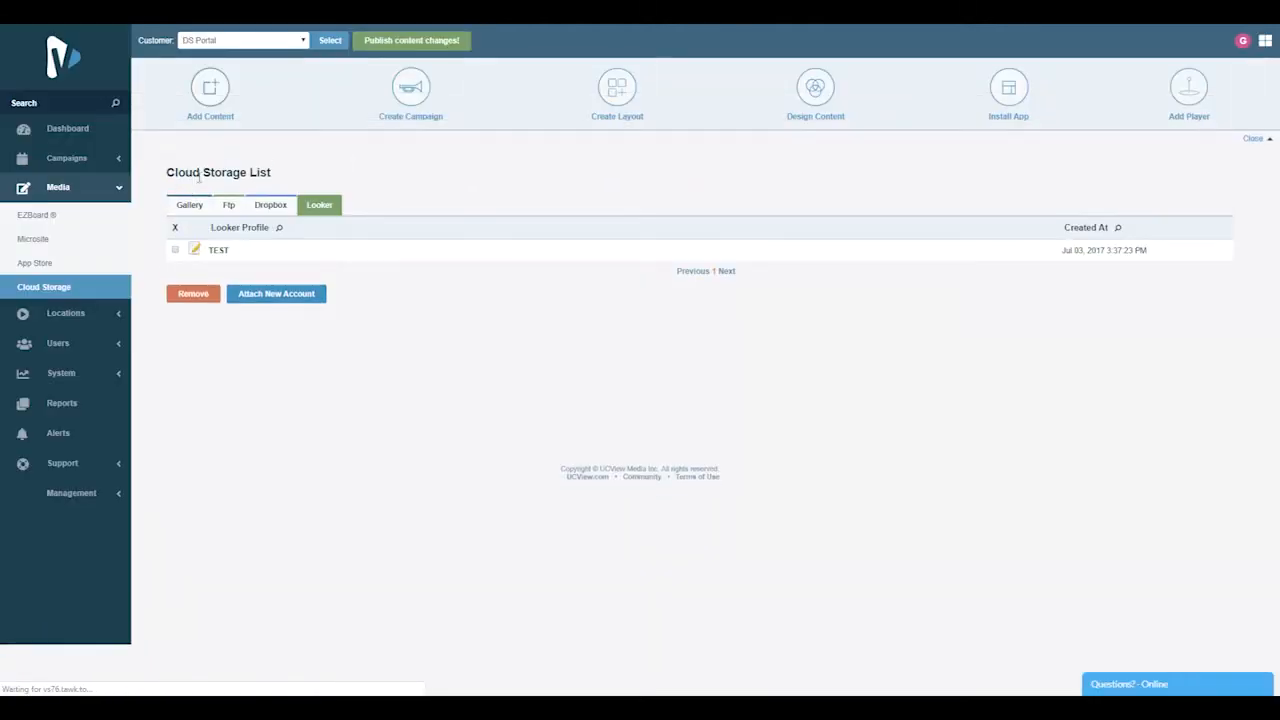
{"action": "left_click", "coordinate": [221, 257]}
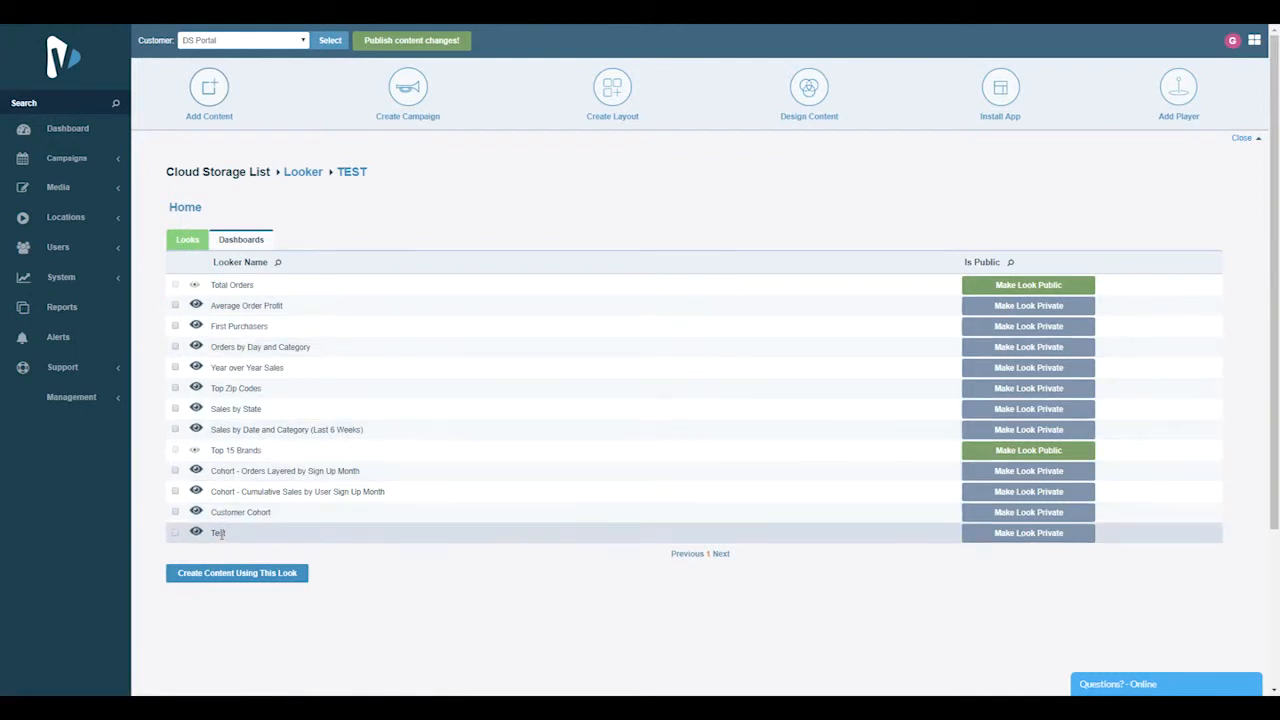
{"action": "left_click", "coordinate": [238, 240]}
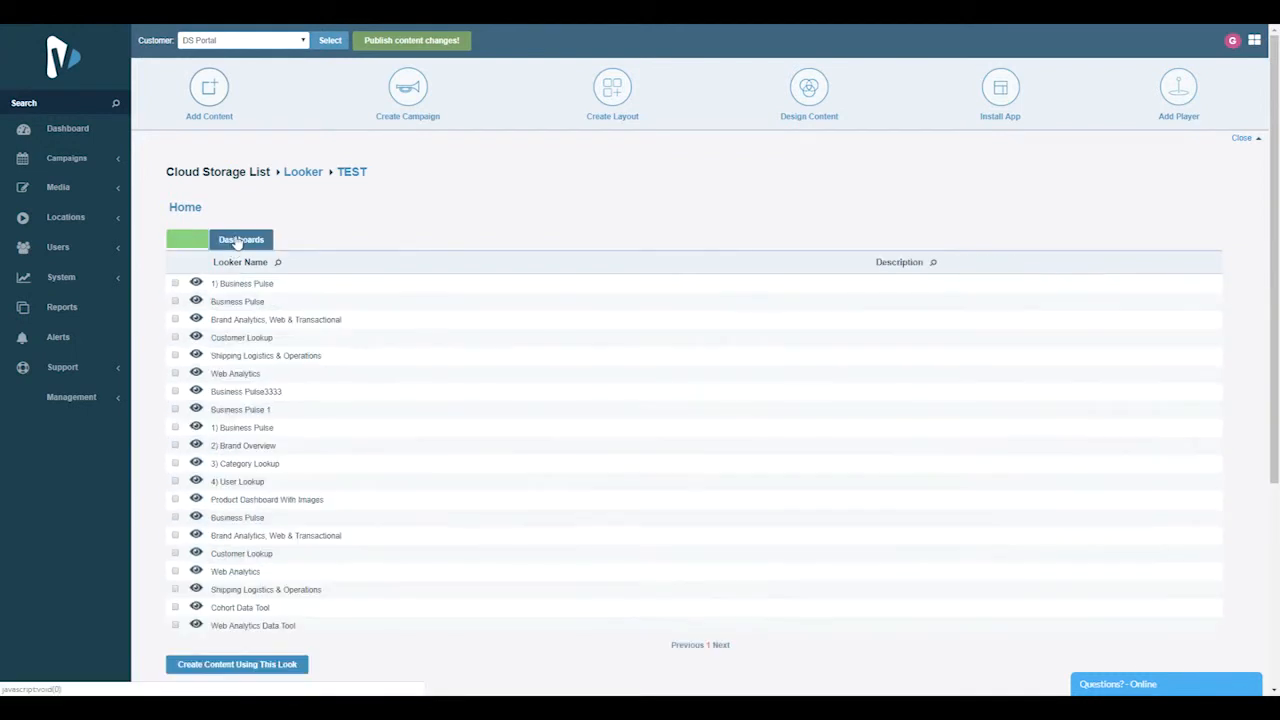
{"action": "left_click", "coordinate": [187, 242]}
{"action": "left_click", "coordinate": [238, 243]}
{"action": "left_click", "coordinate": [183, 243]}
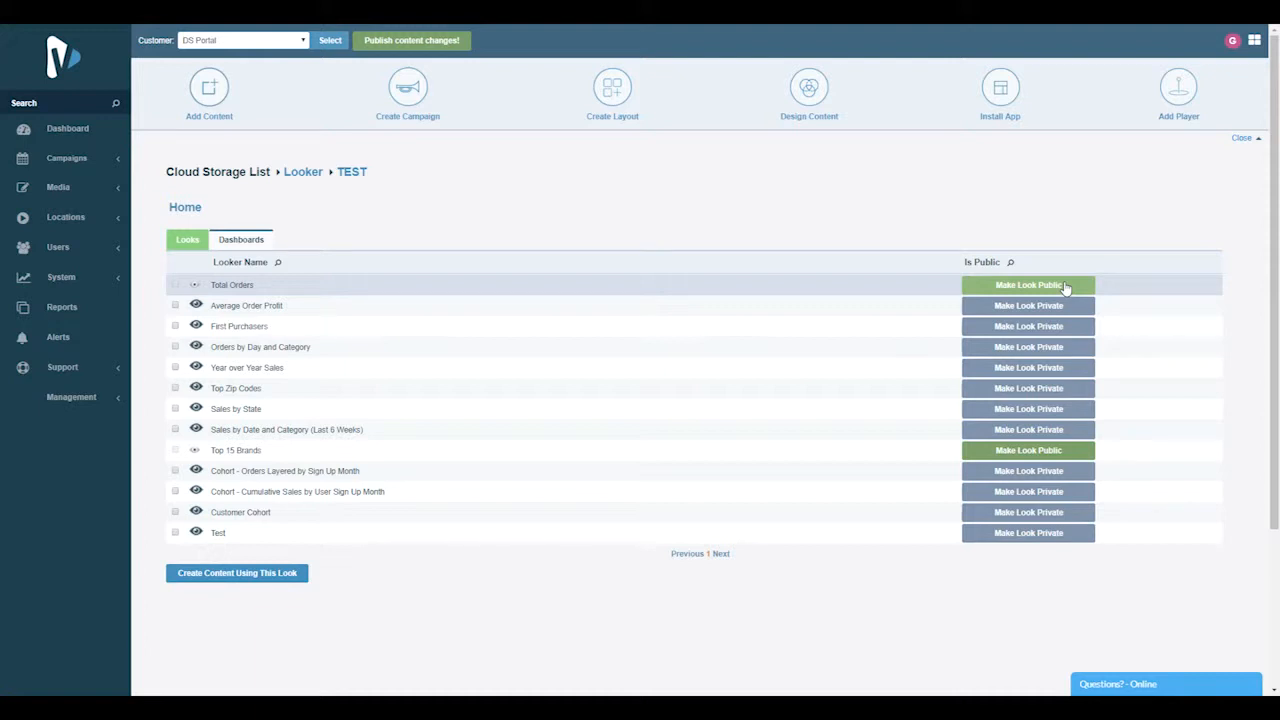
{"action": "left_click", "coordinate": [225, 246]}
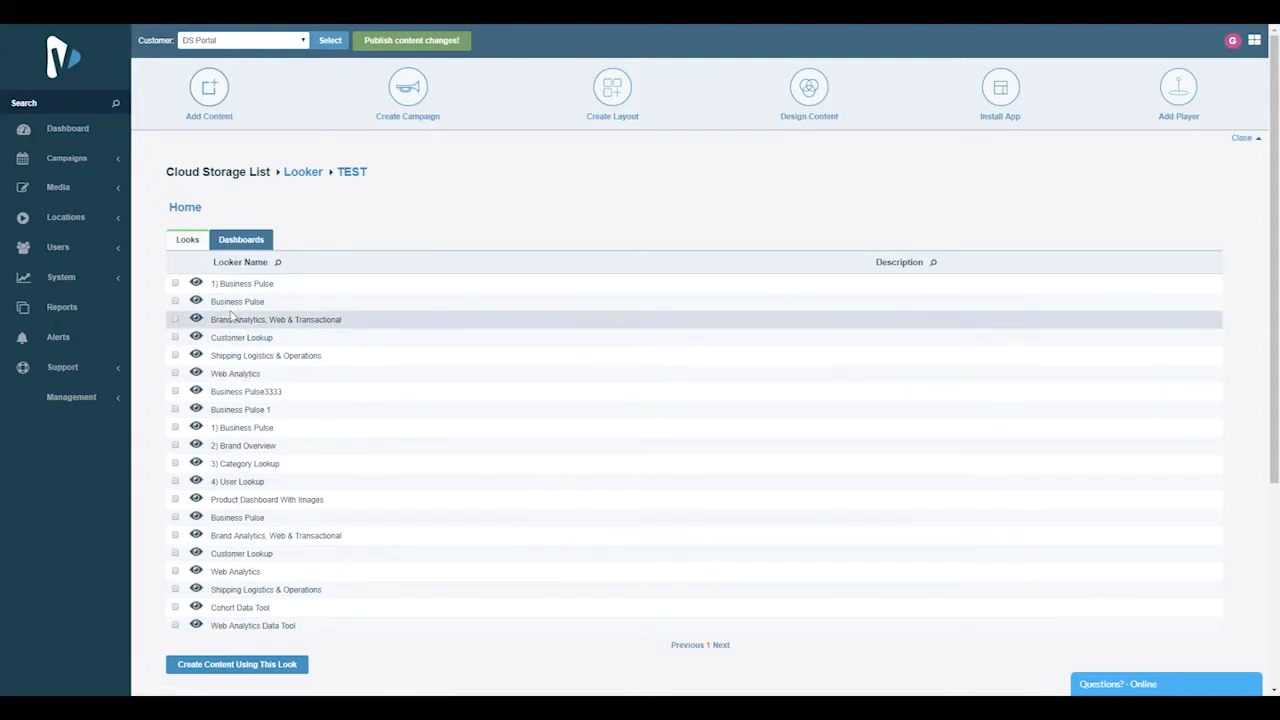
Preview the Business Pulse3333 dashboard in an enlarged window and close the preview
{"action": "left_click", "coordinate": [196, 392]}
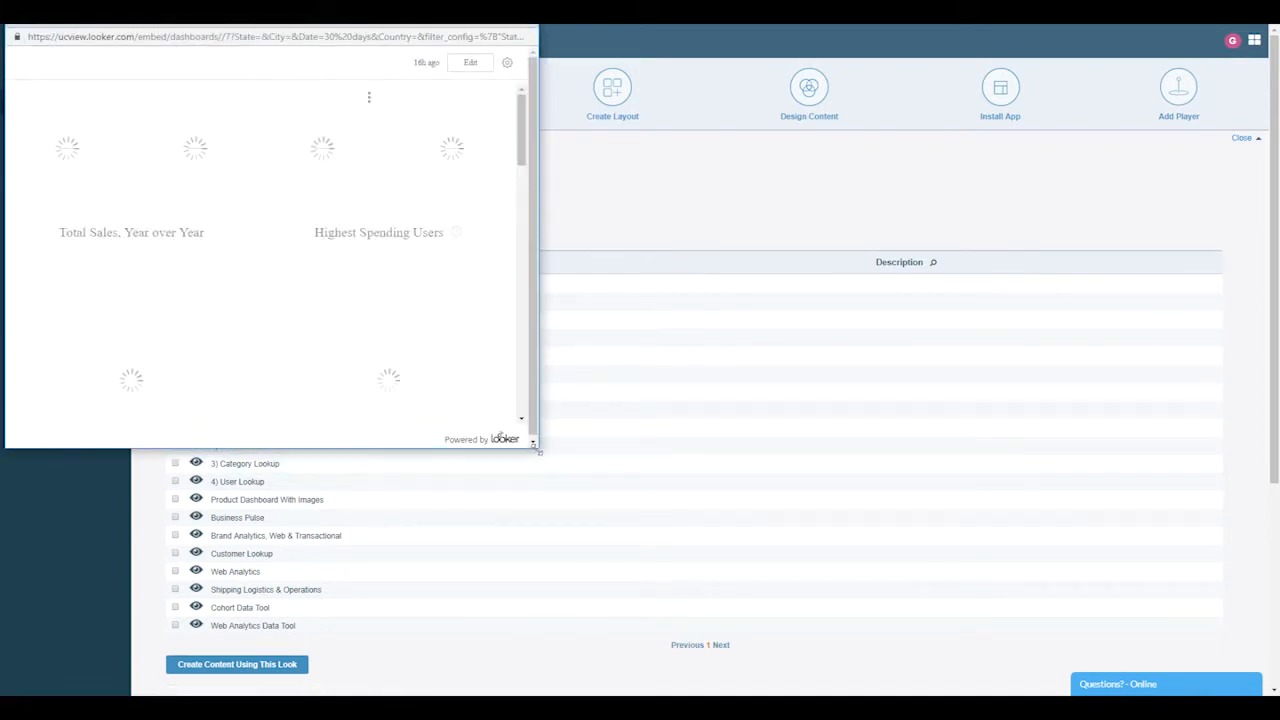
{"action": "left_click_drag", "start_coordinate": [537, 452], "coordinate": [881, 574]}
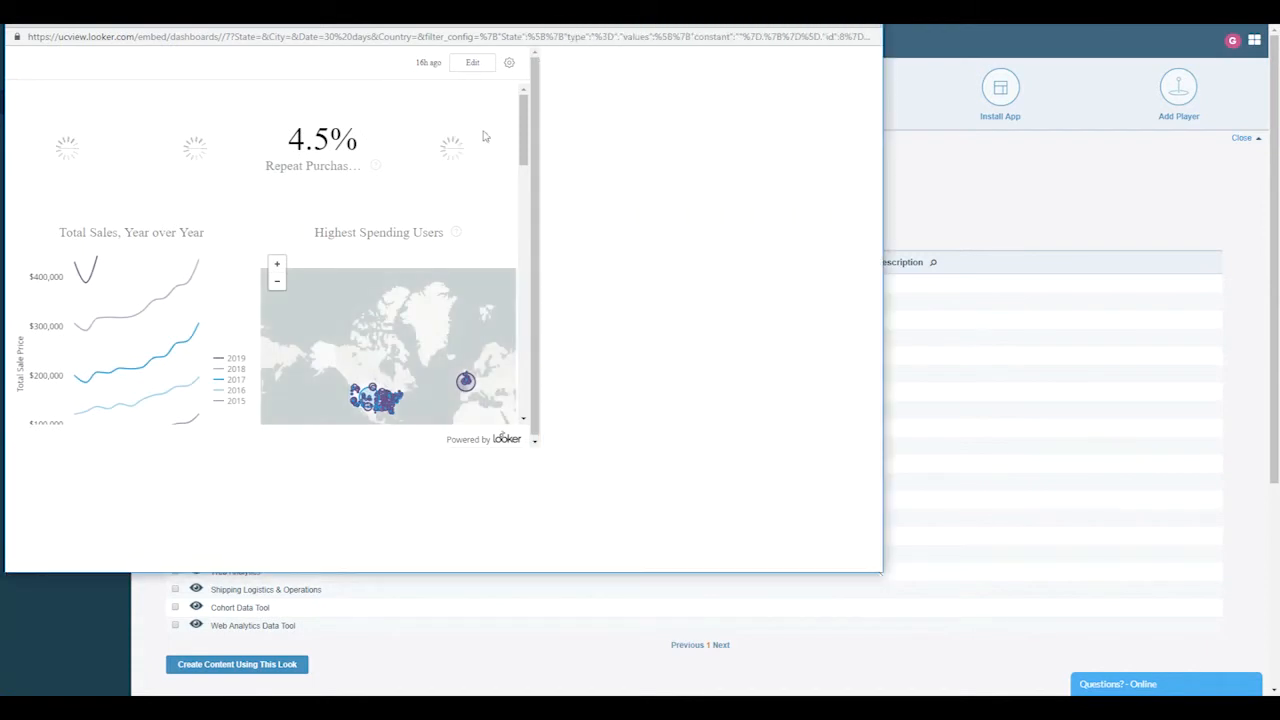
{"action": "left_click_drag", "start_coordinate": [384, 25], "coordinate": [518, 37]}
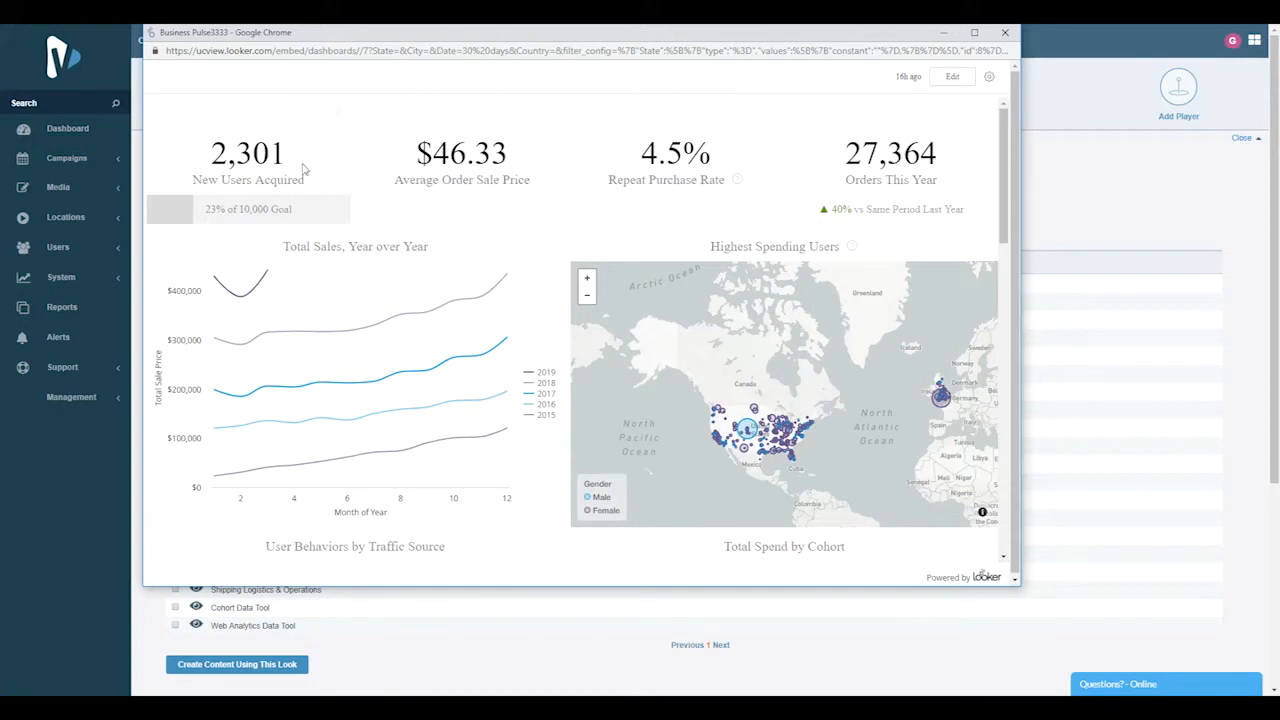
{"action": "left_click", "coordinate": [1005, 34]}
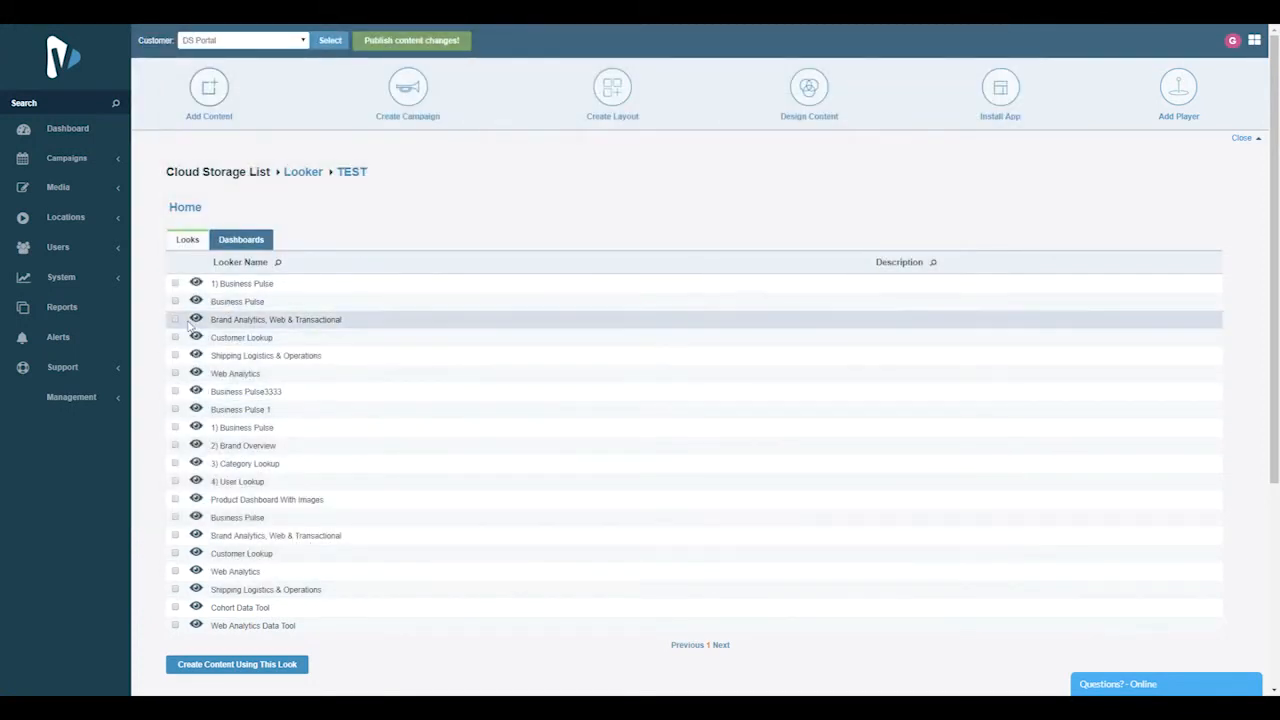
Preview the Top Zip Codes look from the Looks list and close the preview
{"action": "left_click", "coordinate": [187, 240]}
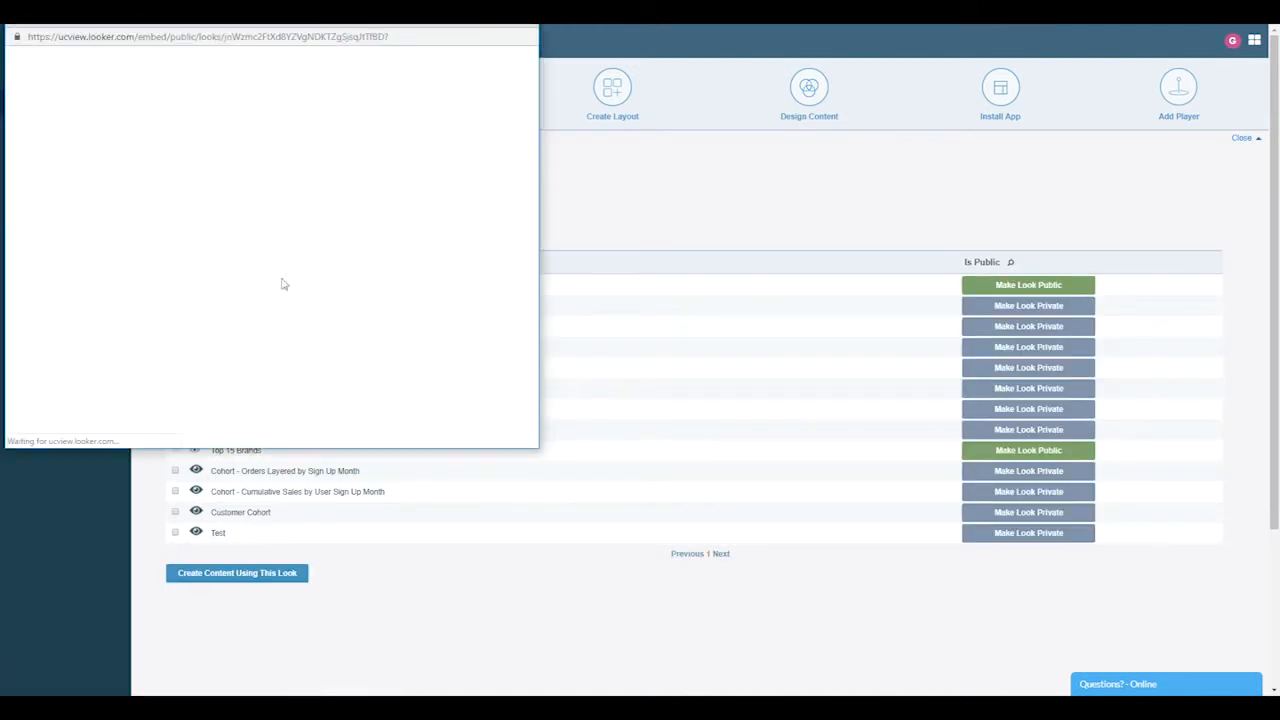
{"action": "left_click_drag", "start_coordinate": [306, 17], "coordinate": [270, 100]}
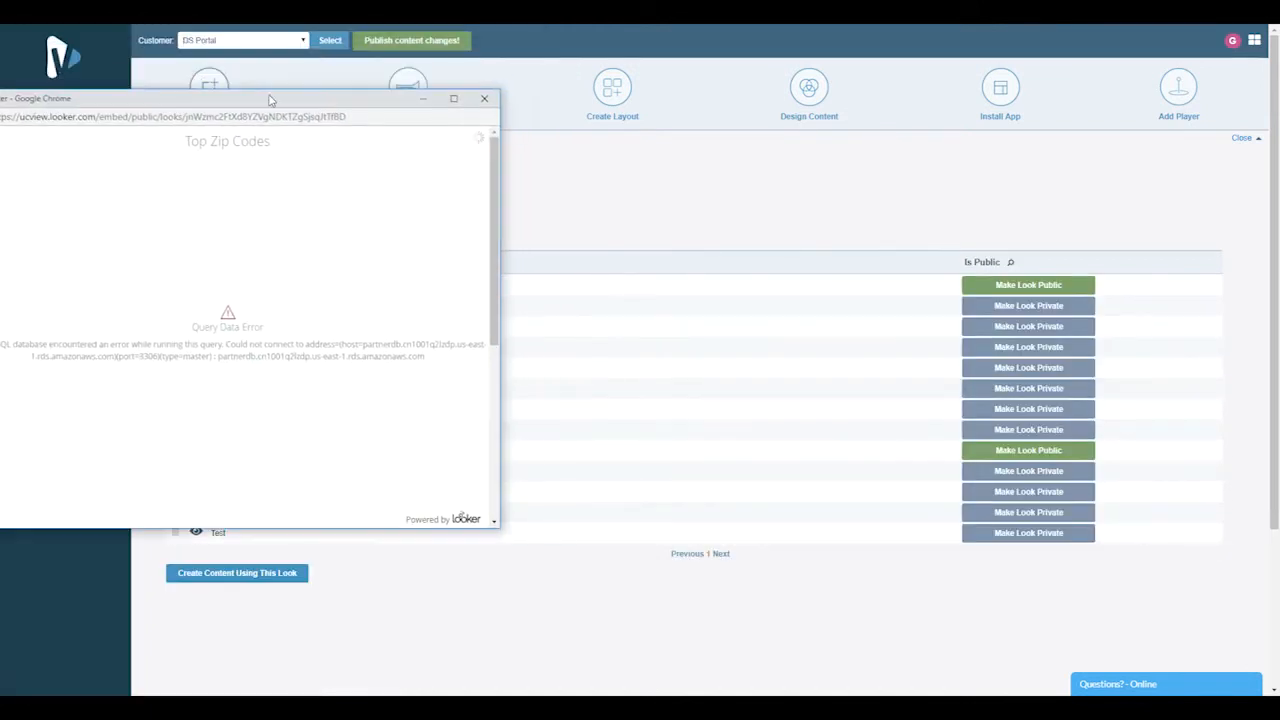
{"action": "left_click", "coordinate": [488, 99]}
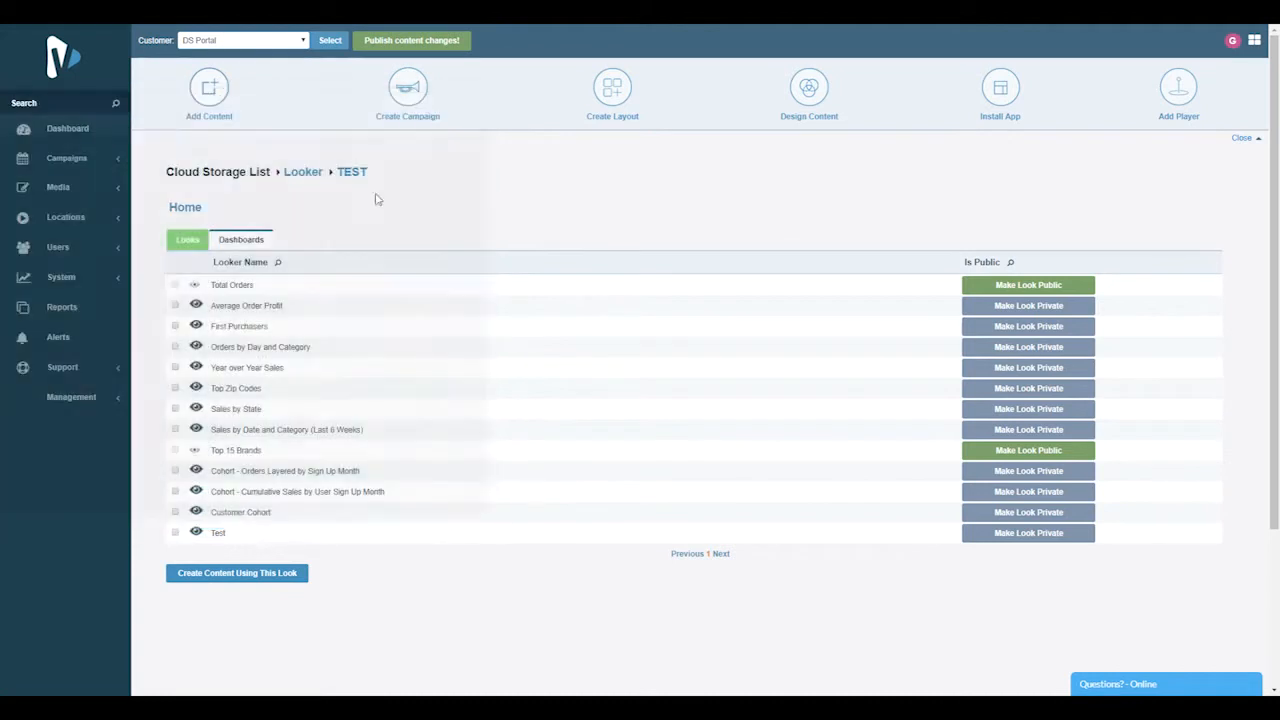
Start creating new content from the Business Pulse3333 dashboard
{"action": "left_click", "coordinate": [240, 242]}
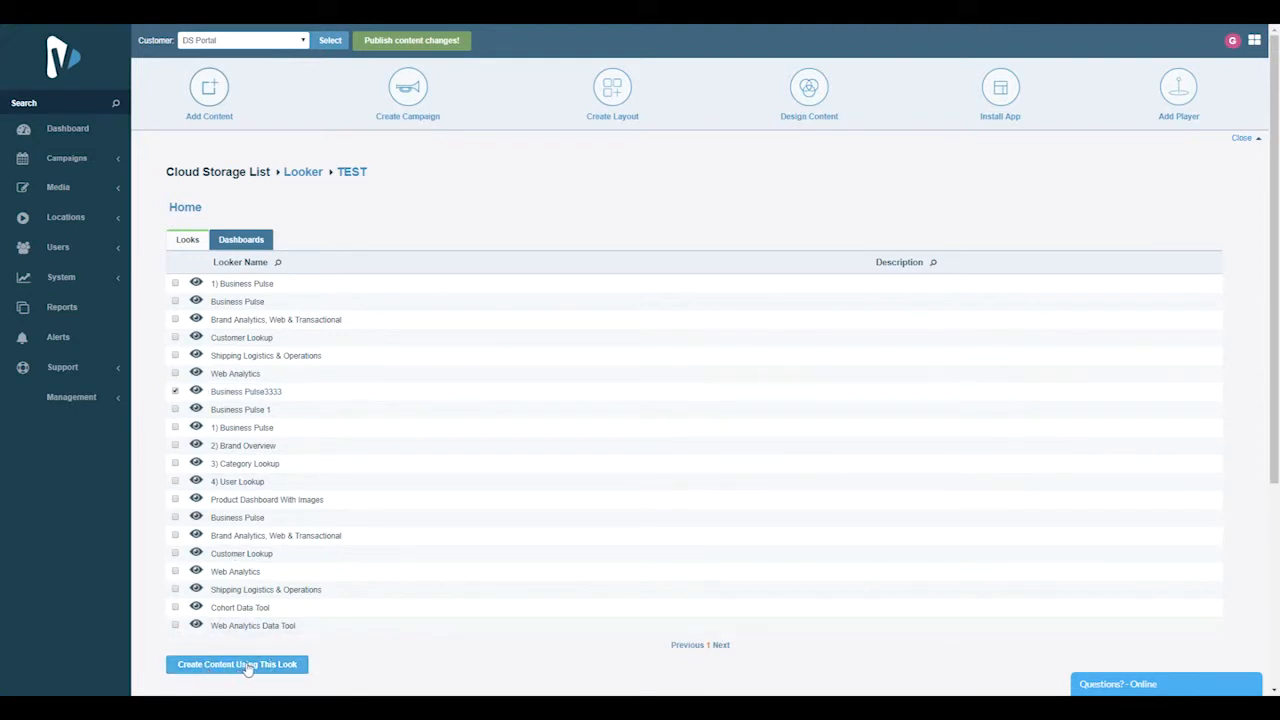
{"action": "left_click", "coordinate": [257, 668]}
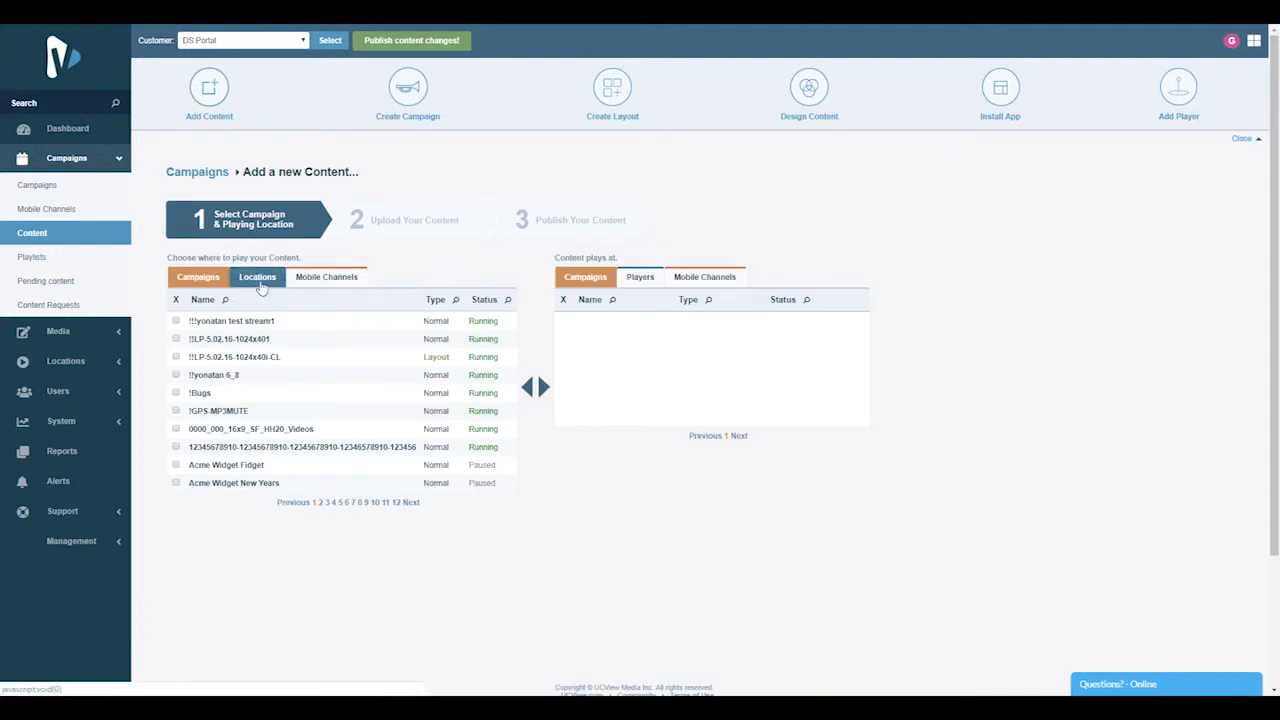
Filter the locations by "loo" and add Sales Room - Looker as the content's playing location
{"action": "left_click", "coordinate": [260, 286]}
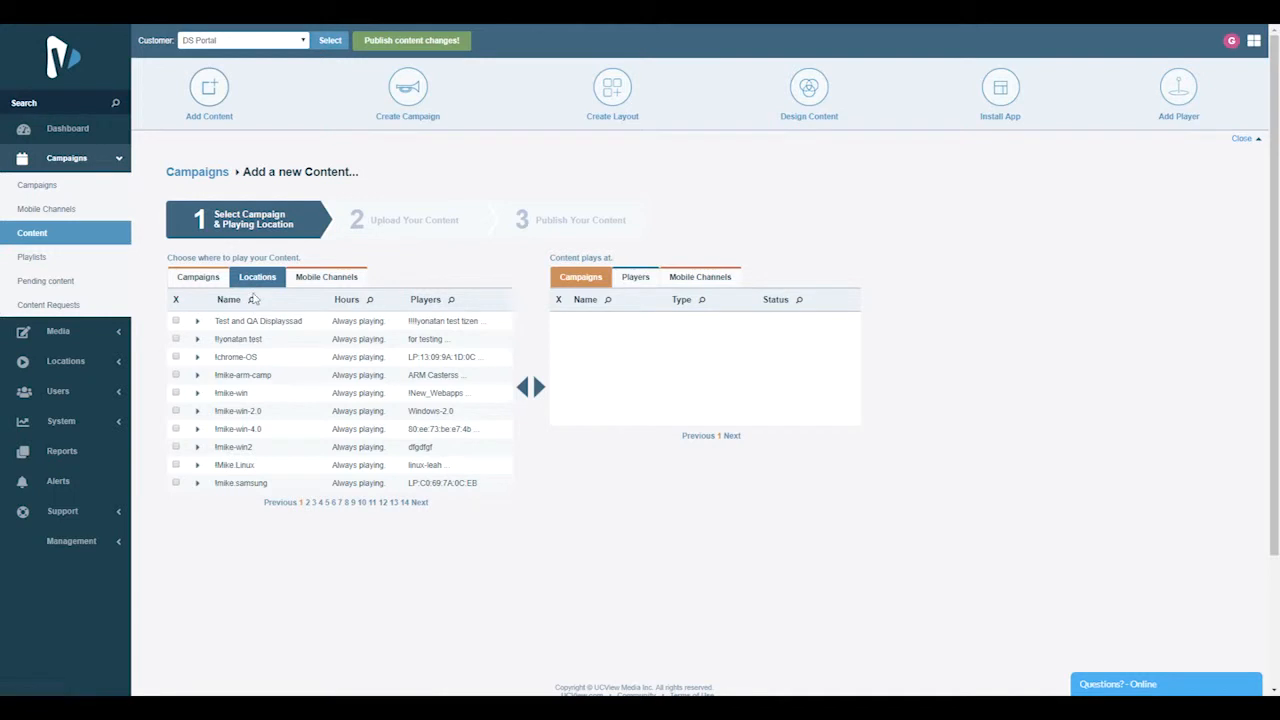
{"action": "left_click", "coordinate": [251, 300]}
{"action": "type", "text": "lo"}
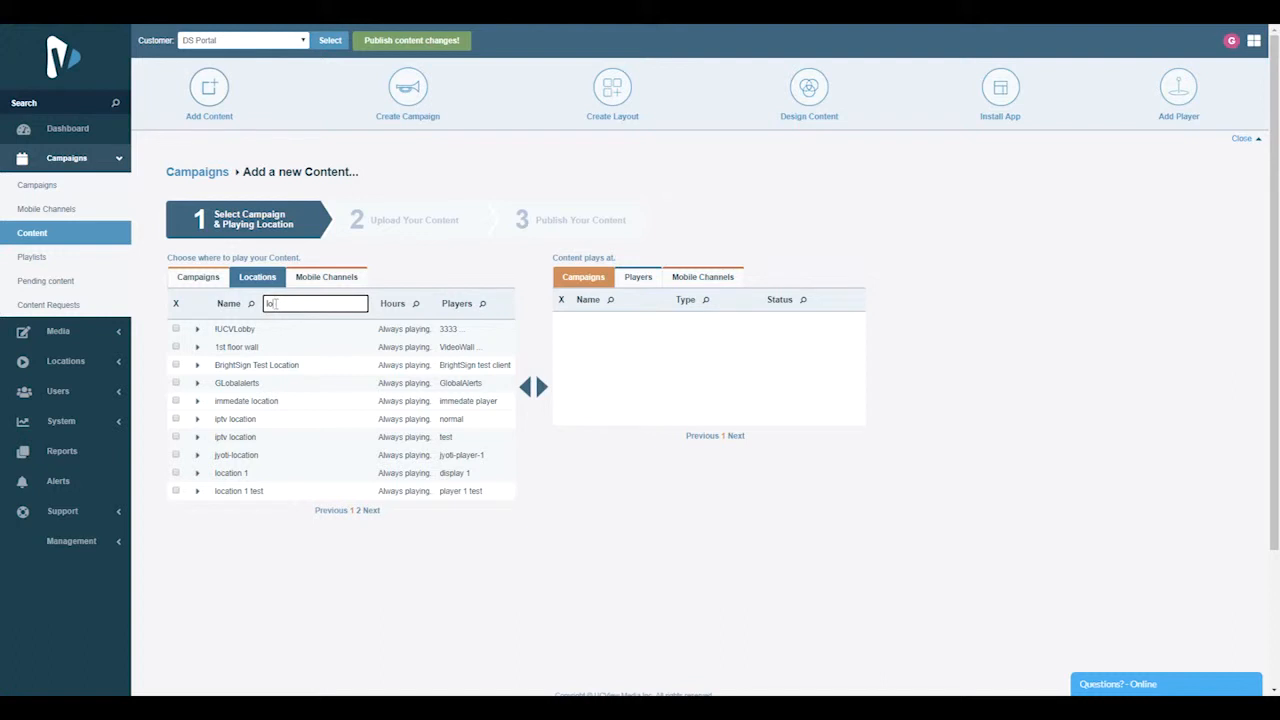
{"action": "type", "text": "o"}
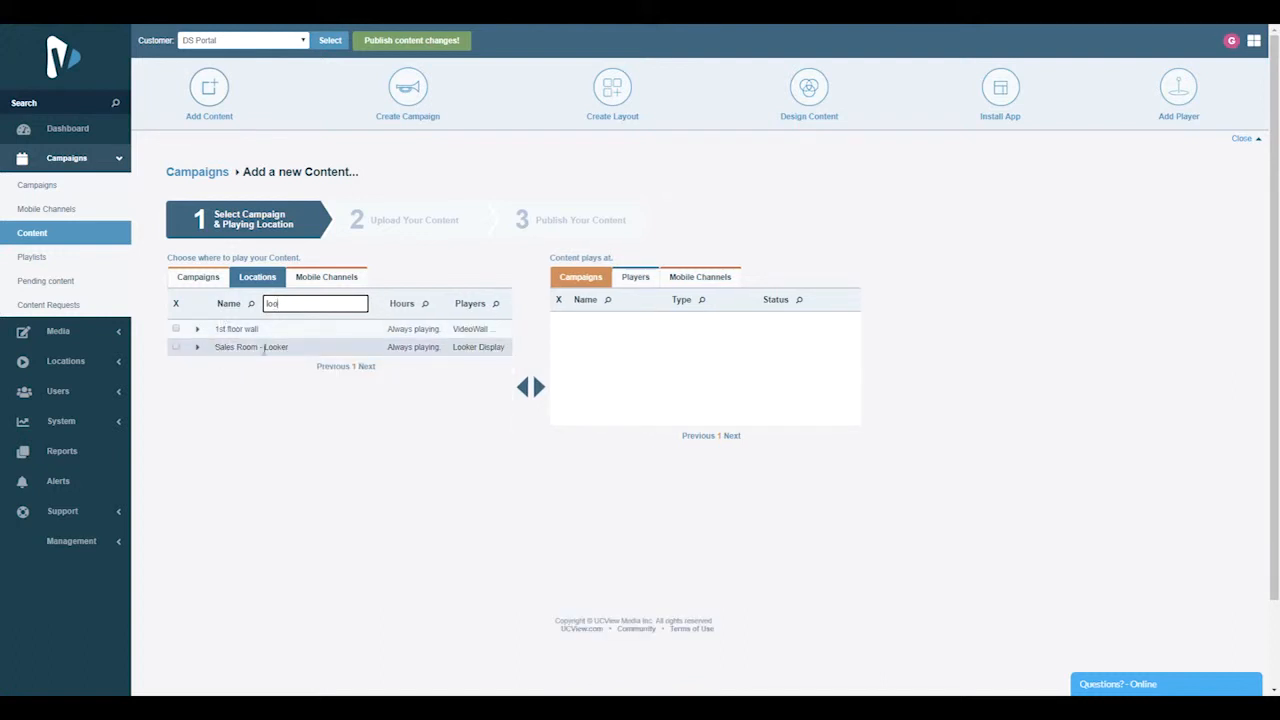
{"action": "left_click", "coordinate": [176, 346]}
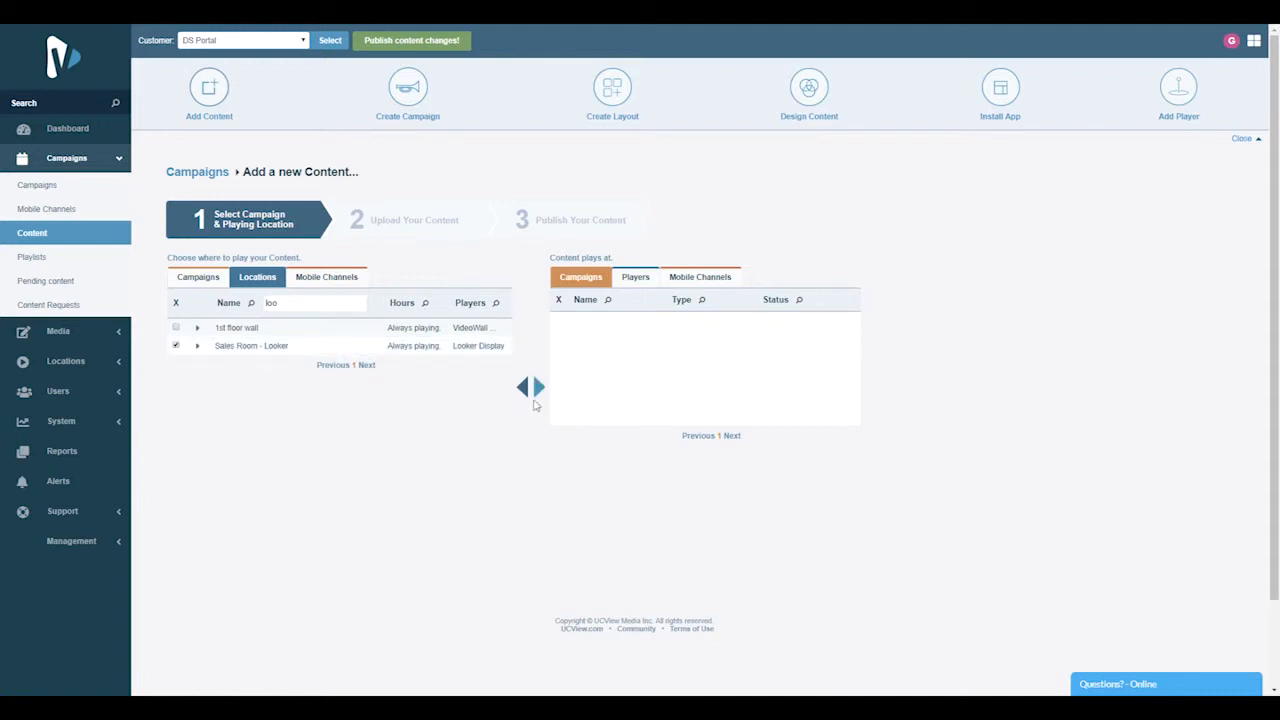
{"action": "left_click", "coordinate": [540, 392]}
Try the Fullscreen option for the Main Media content in the layout preview and turn it back off
{"action": "scroll", "coordinate": [966, 417], "scroll_direction": "down", "scroll_amount": 1}
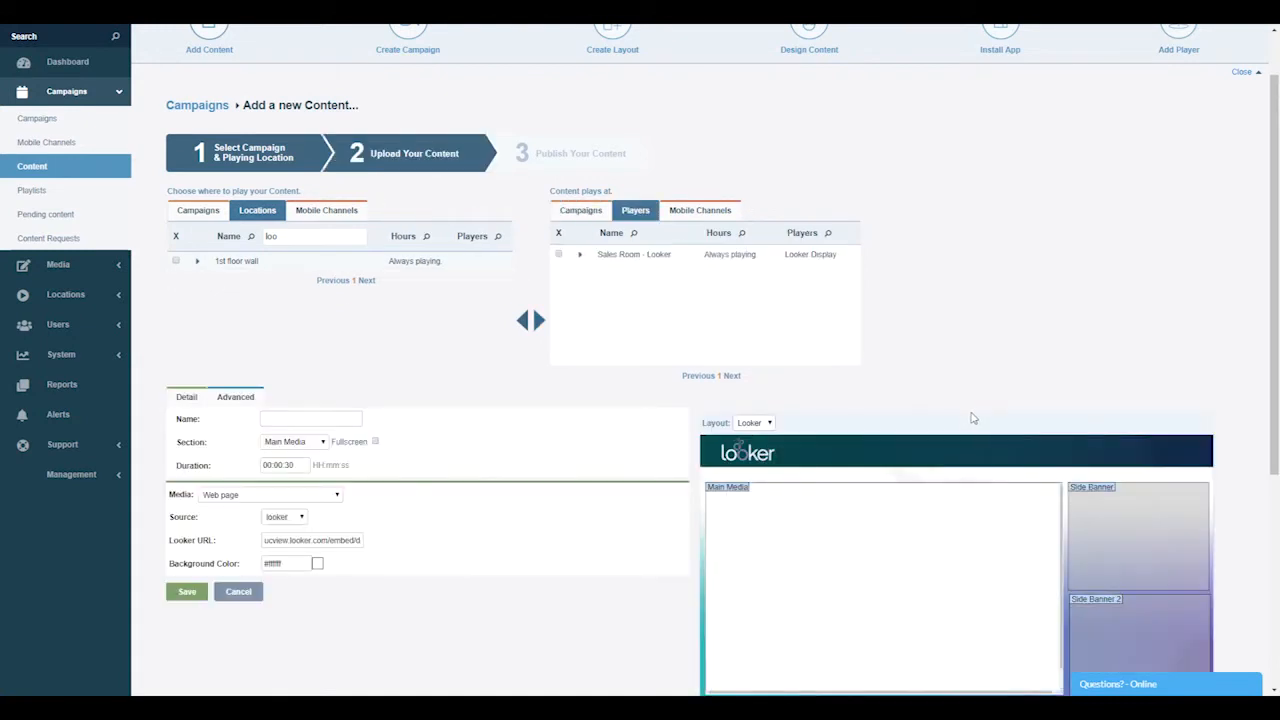
{"action": "scroll", "coordinate": [970, 417], "scroll_direction": "down", "scroll_amount": 3}
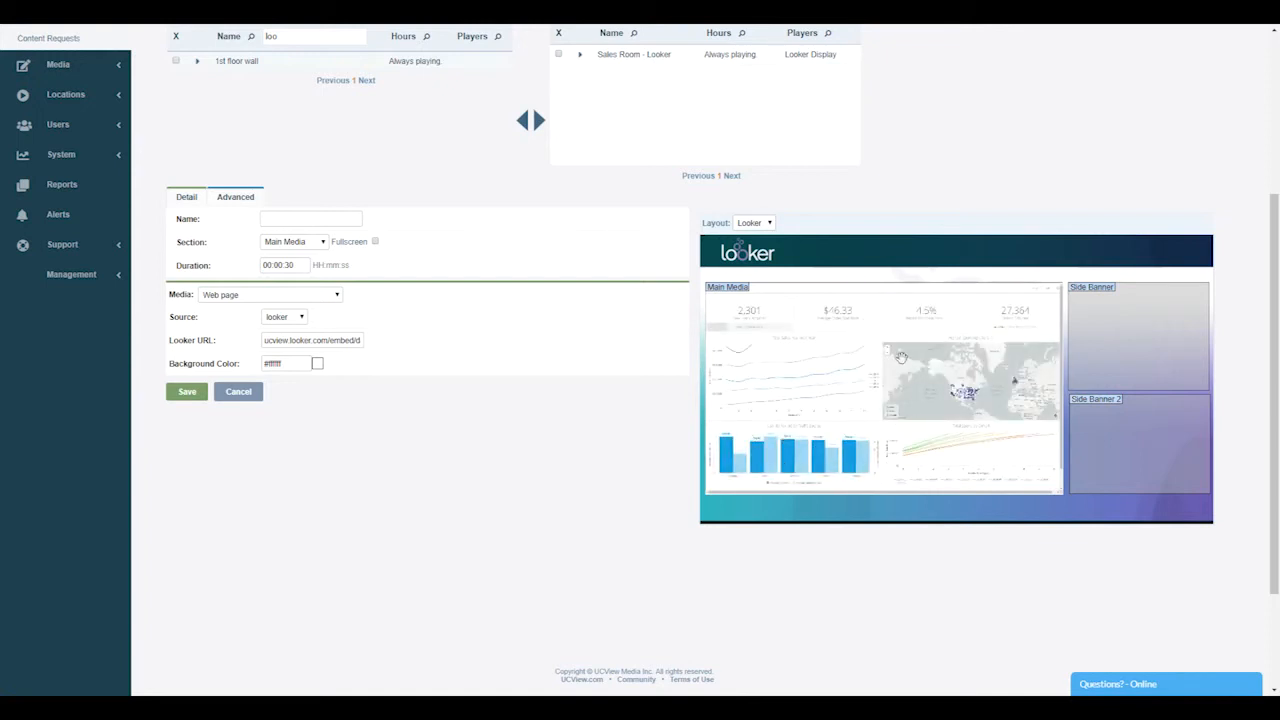
{"action": "left_click", "coordinate": [375, 242]}
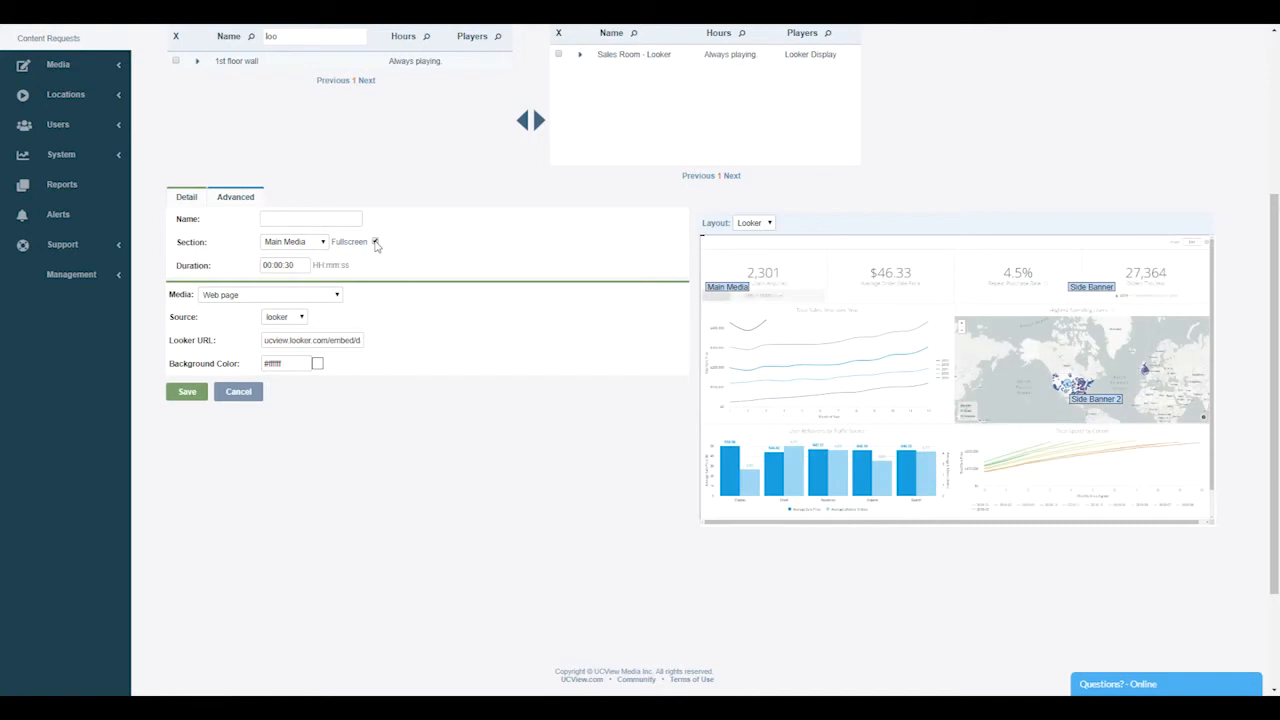
{"action": "left_click", "coordinate": [375, 242]}
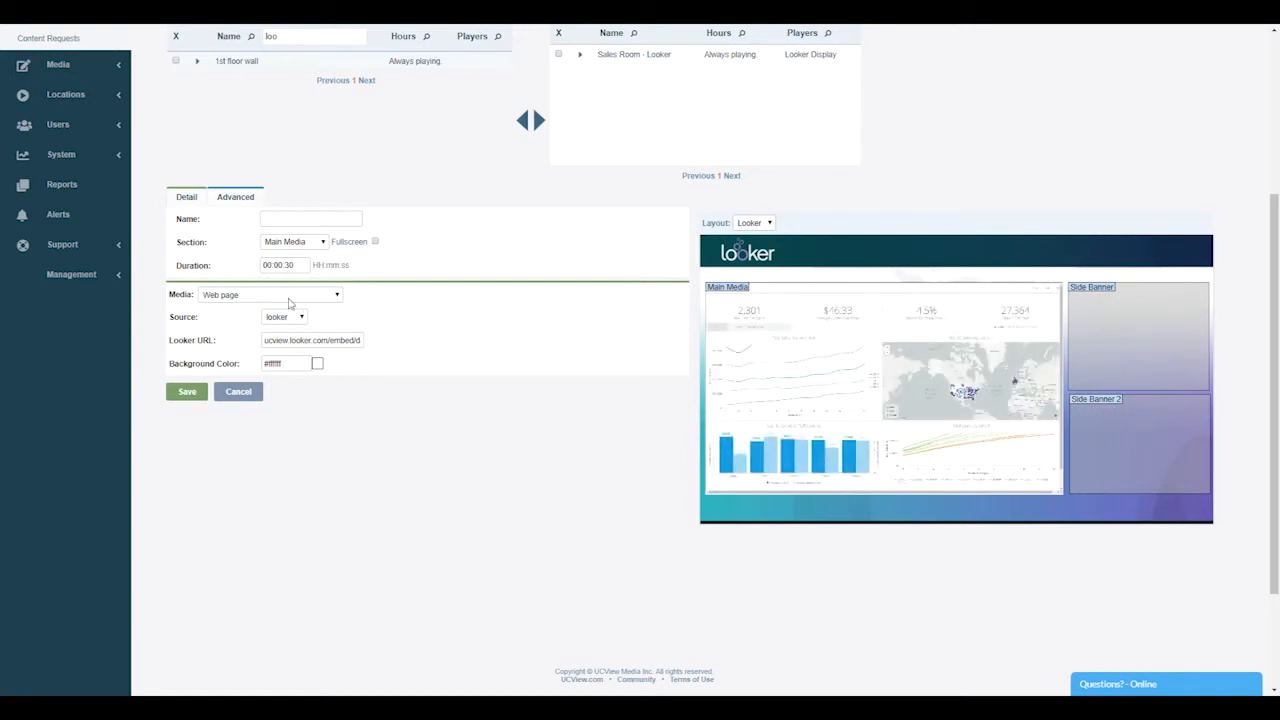
Try the Side Banner section for the content in the layout preview and set the section back to Main Media
{"action": "left_click", "coordinate": [305, 242]}
{"action": "left_click", "coordinate": [292, 256]}
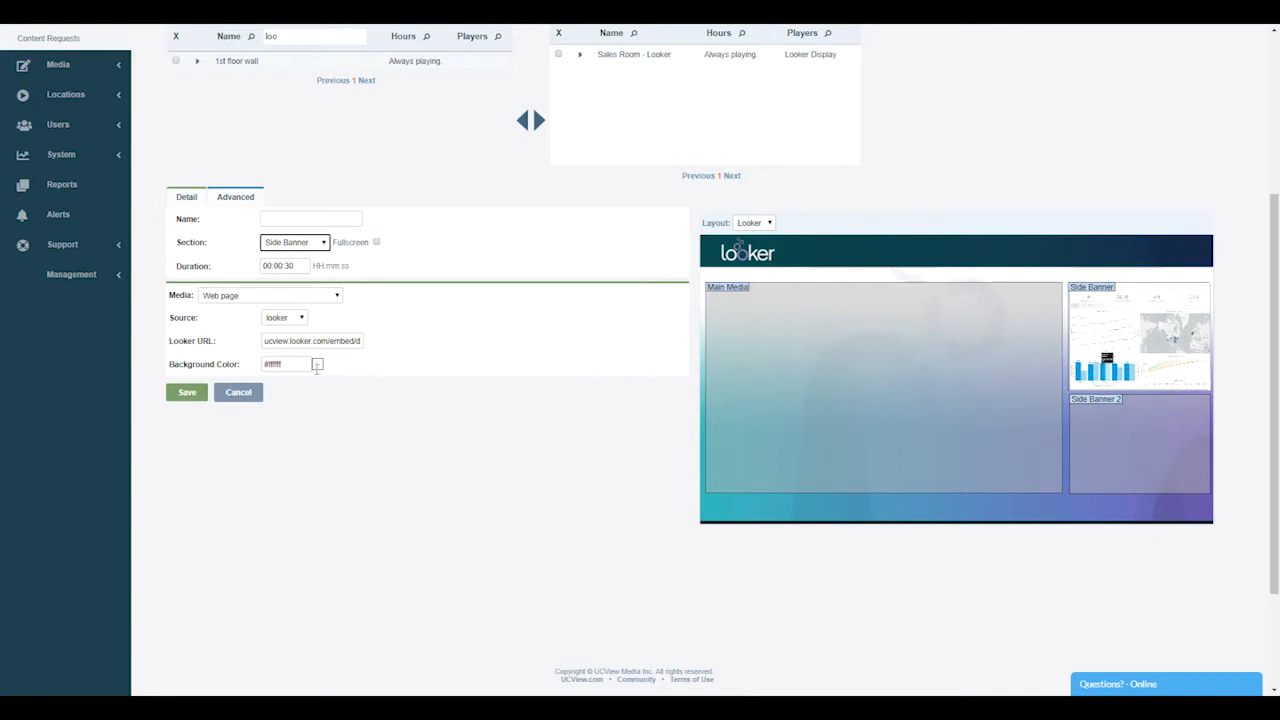
{"action": "double_click", "coordinate": [290, 265]}
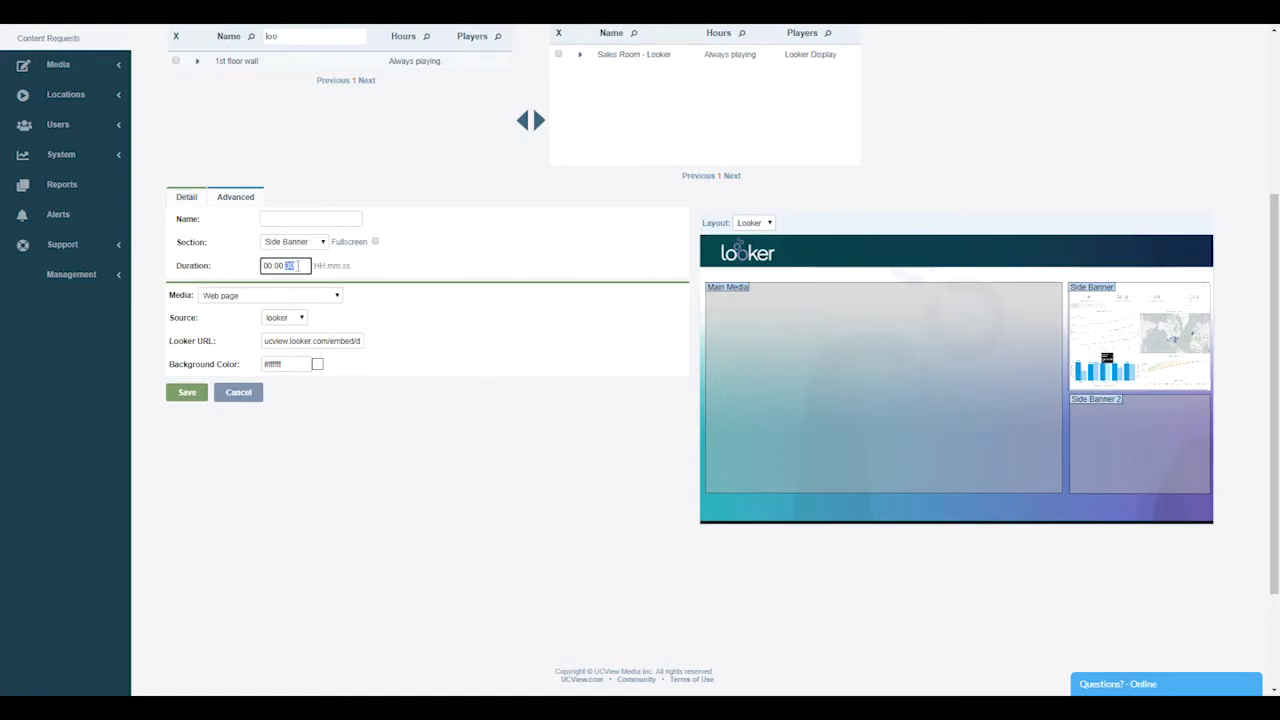
{"action": "left_click", "coordinate": [312, 245]}
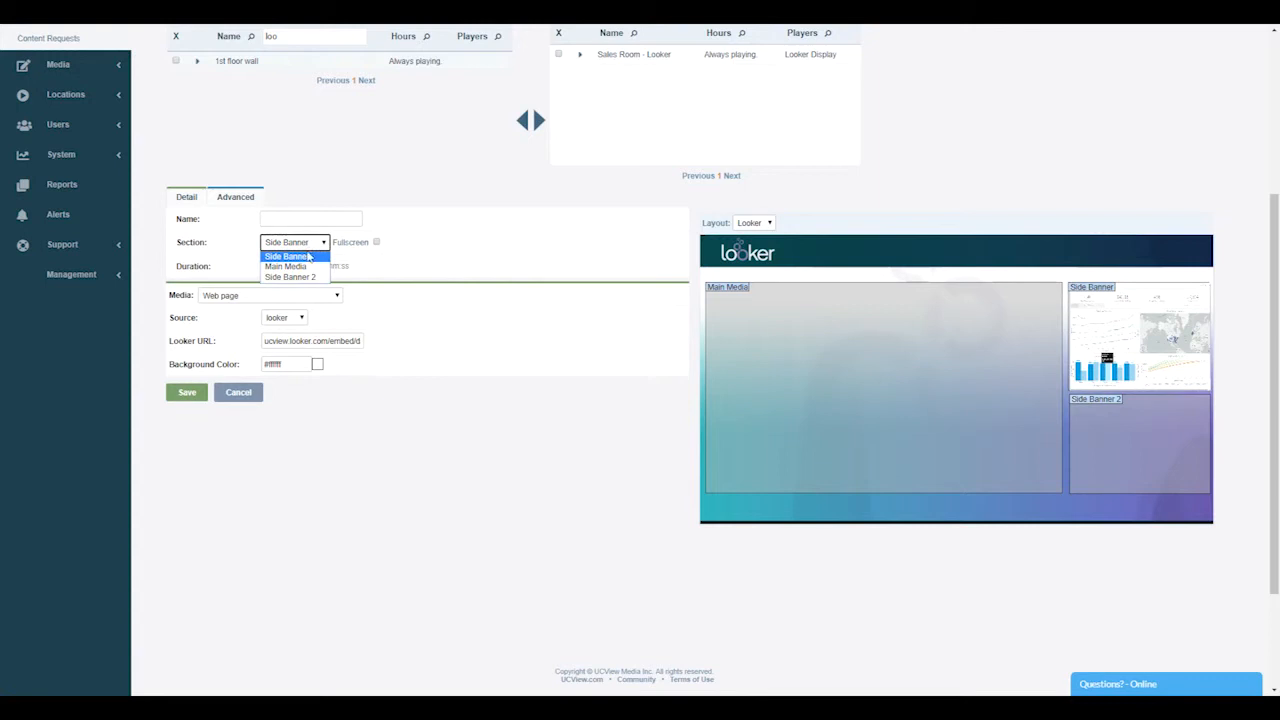
{"action": "left_click", "coordinate": [300, 267]}
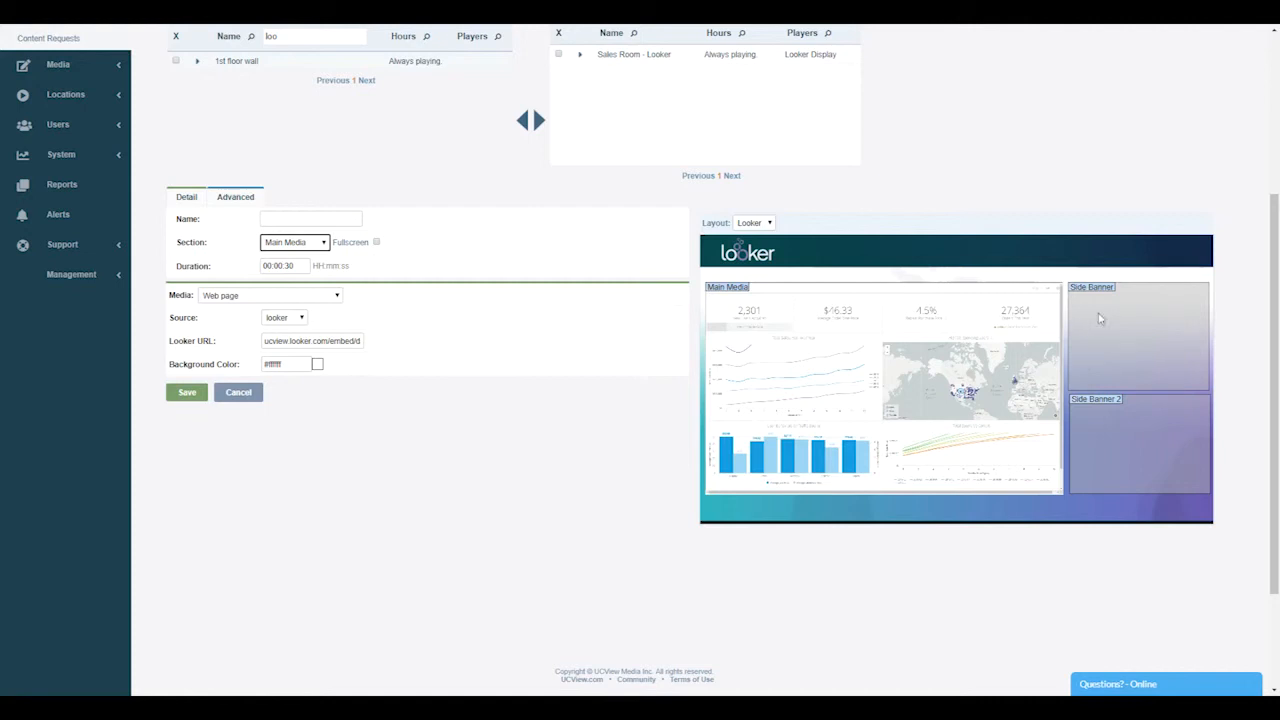
Name the content "Looker Dashboard" and save it
{"action": "left_click", "coordinate": [336, 218]}
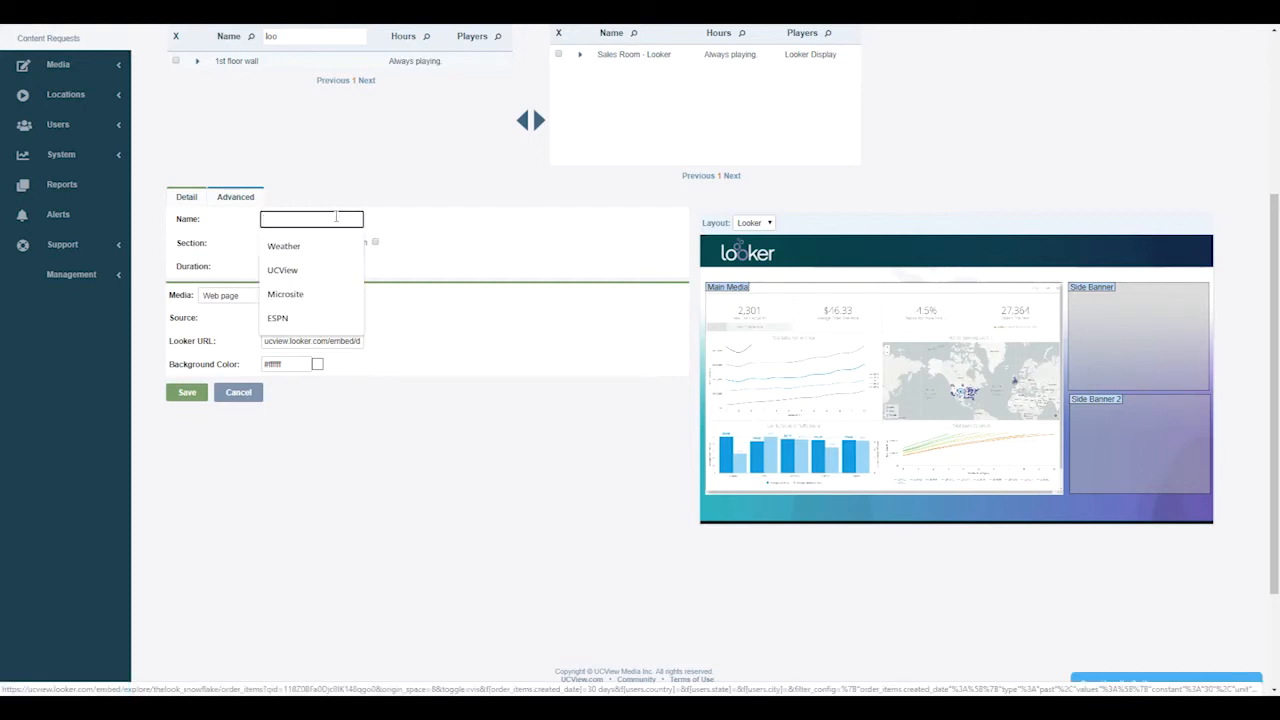
{"action": "type", "text": "Looke"}
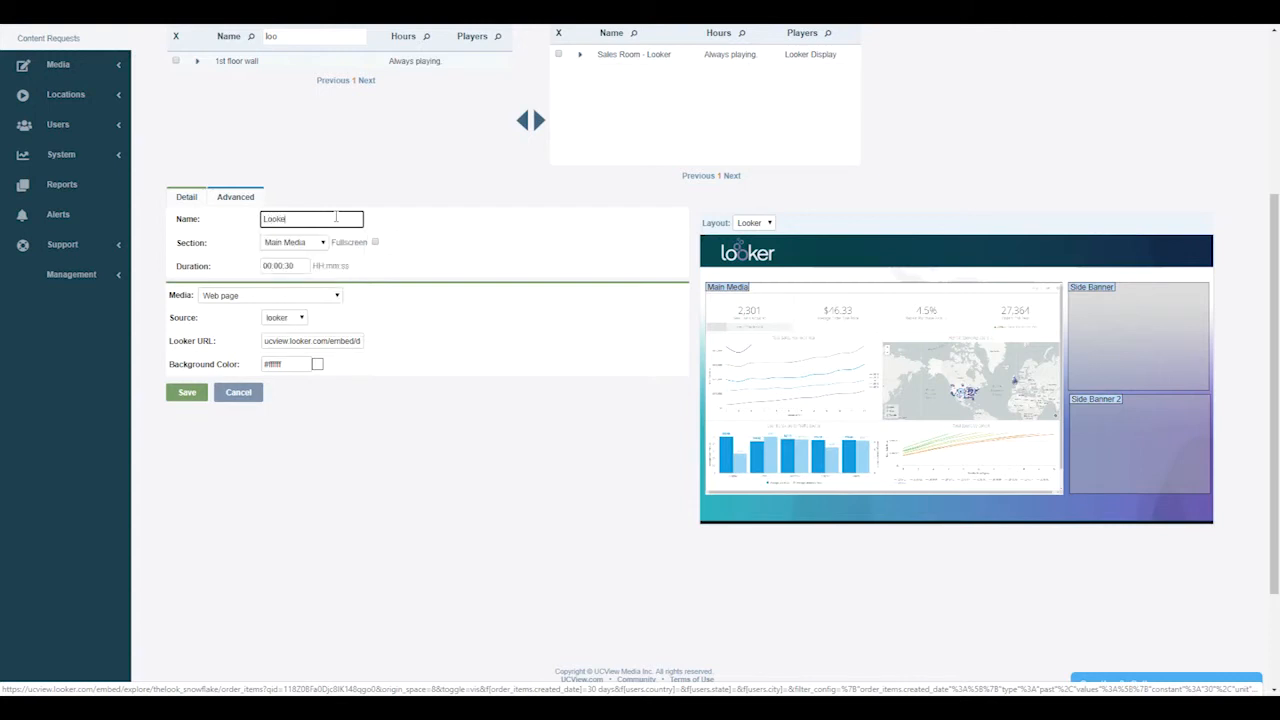
{"action": "type", "text": "r Dashboard"}
{"action": "left_click", "coordinate": [187, 392]}
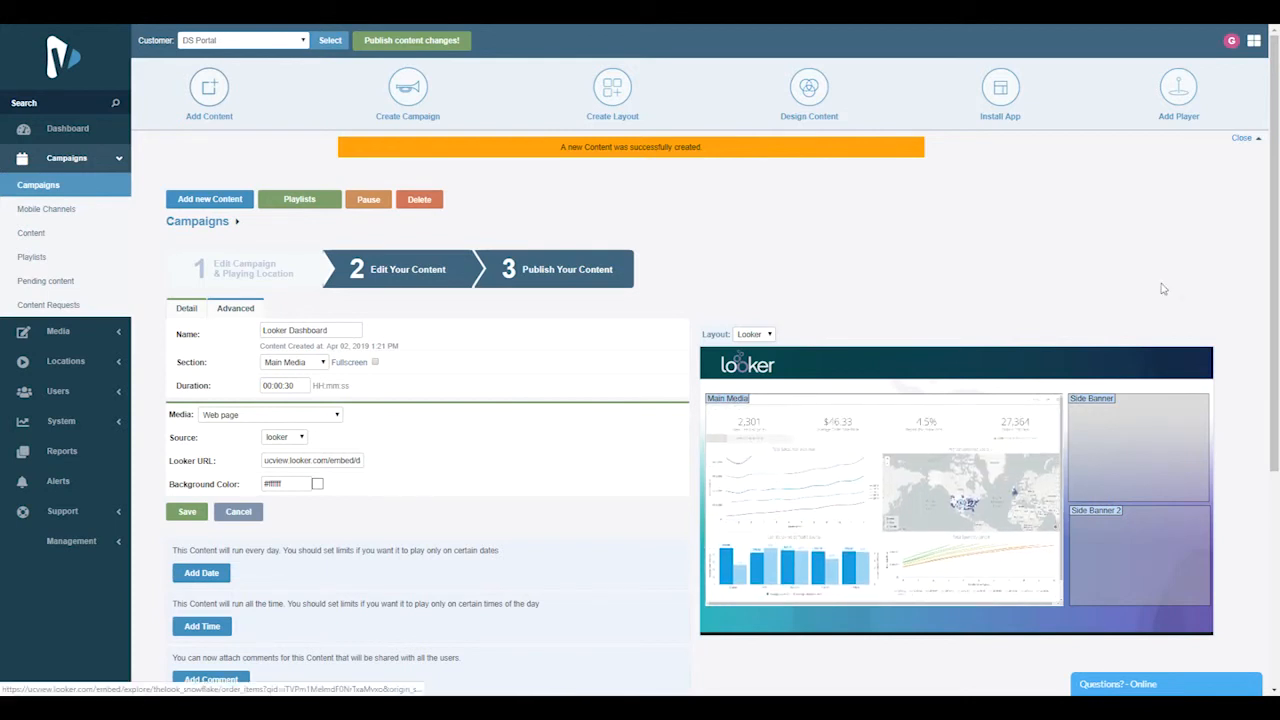
Open the content's date and time limits and add a playing date range from 29 April 2019 to 30 April 2019
{"action": "scroll", "coordinate": [1263, 427], "scroll_direction": "down", "scroll_amount": 3}
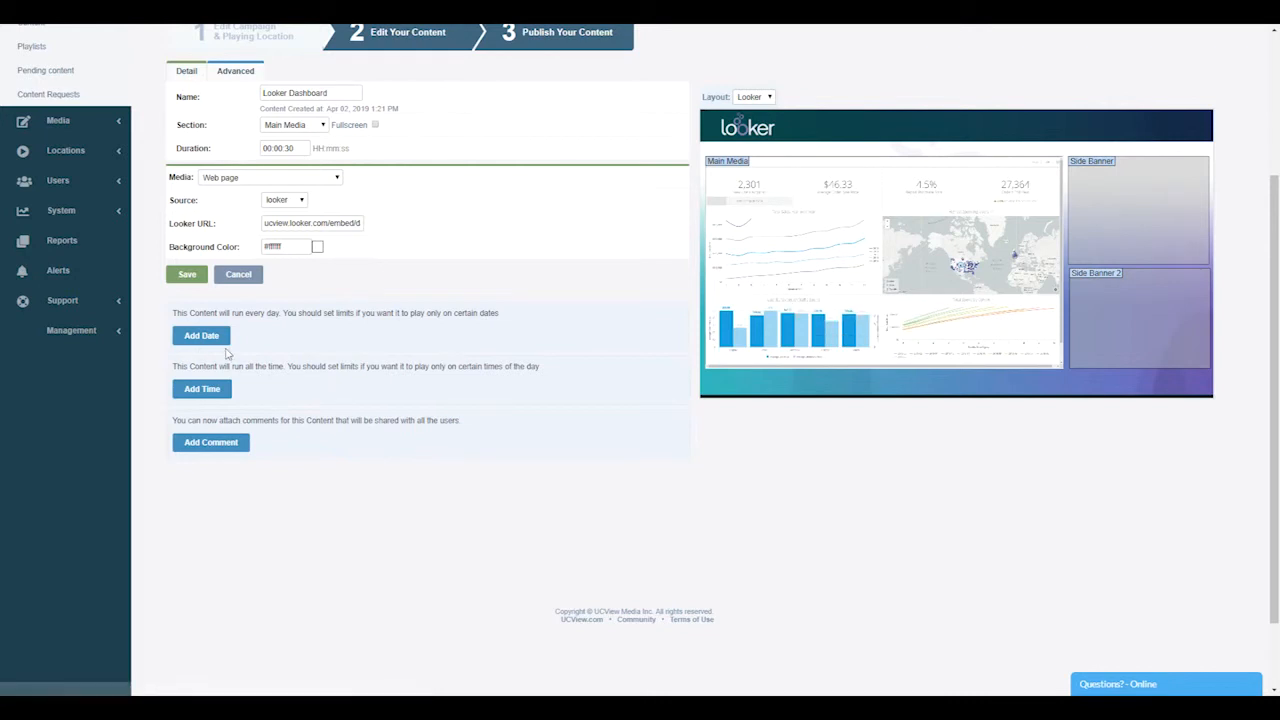
{"action": "left_click", "coordinate": [216, 340]}
{"action": "left_click", "coordinate": [208, 411]}
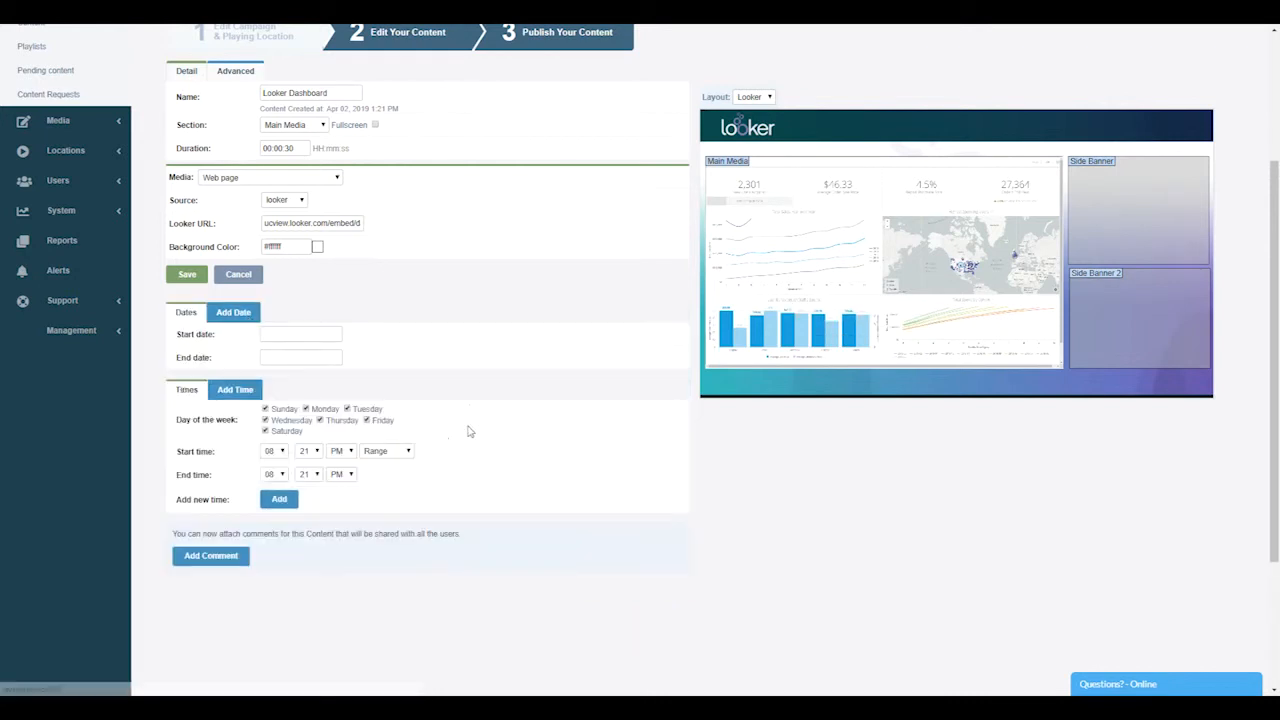
{"action": "mouse_move", "coordinate": [851, 338]}
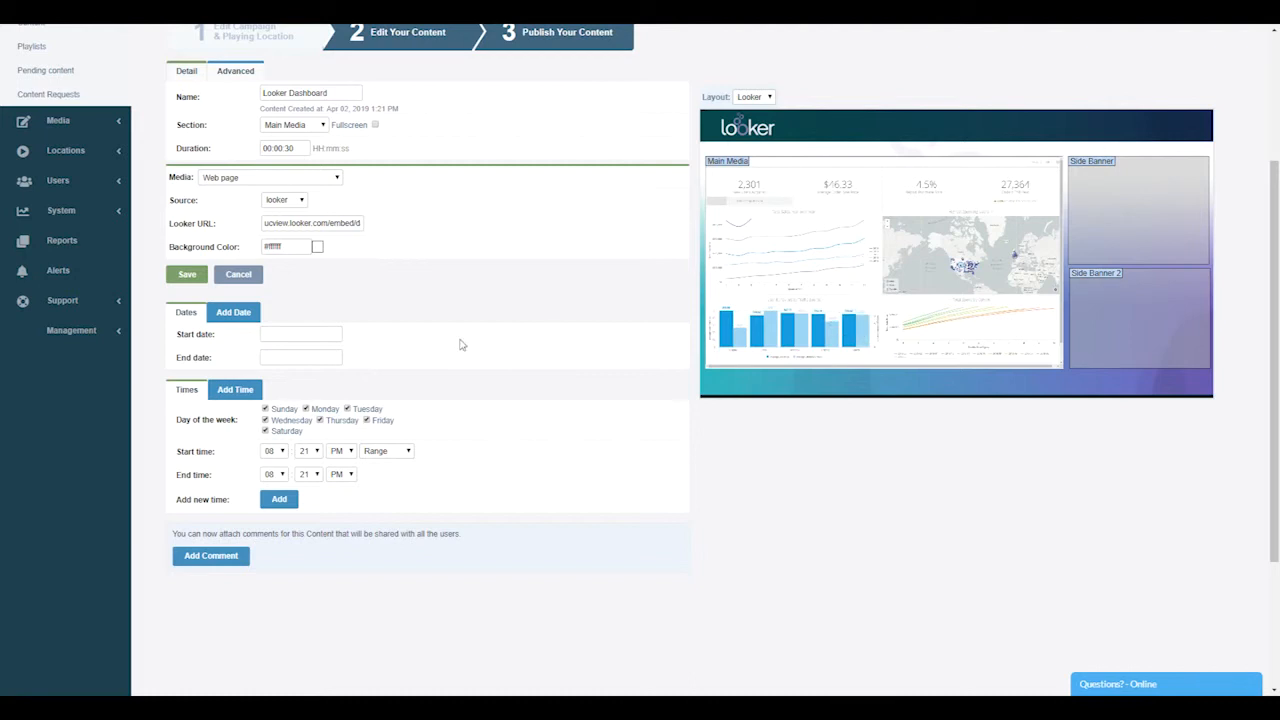
{"action": "left_click", "coordinate": [298, 334]}
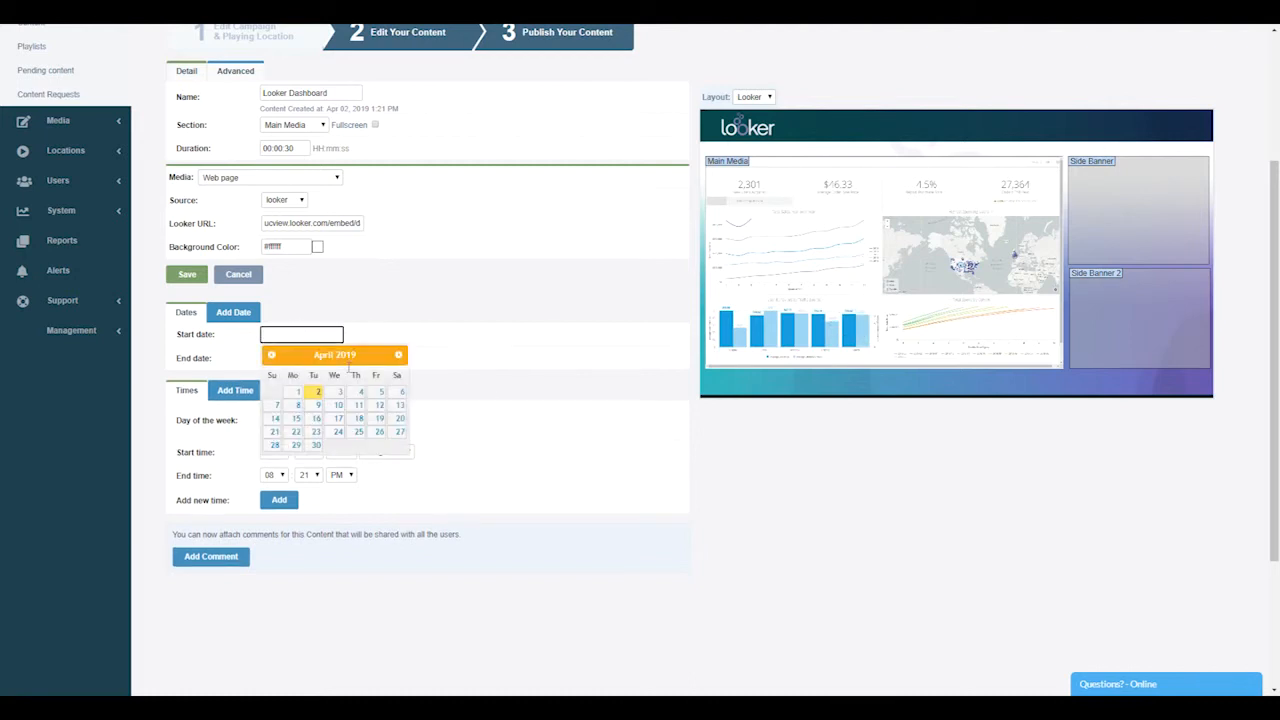
{"action": "left_click", "coordinate": [296, 445]}
{"action": "left_click", "coordinate": [303, 357]}
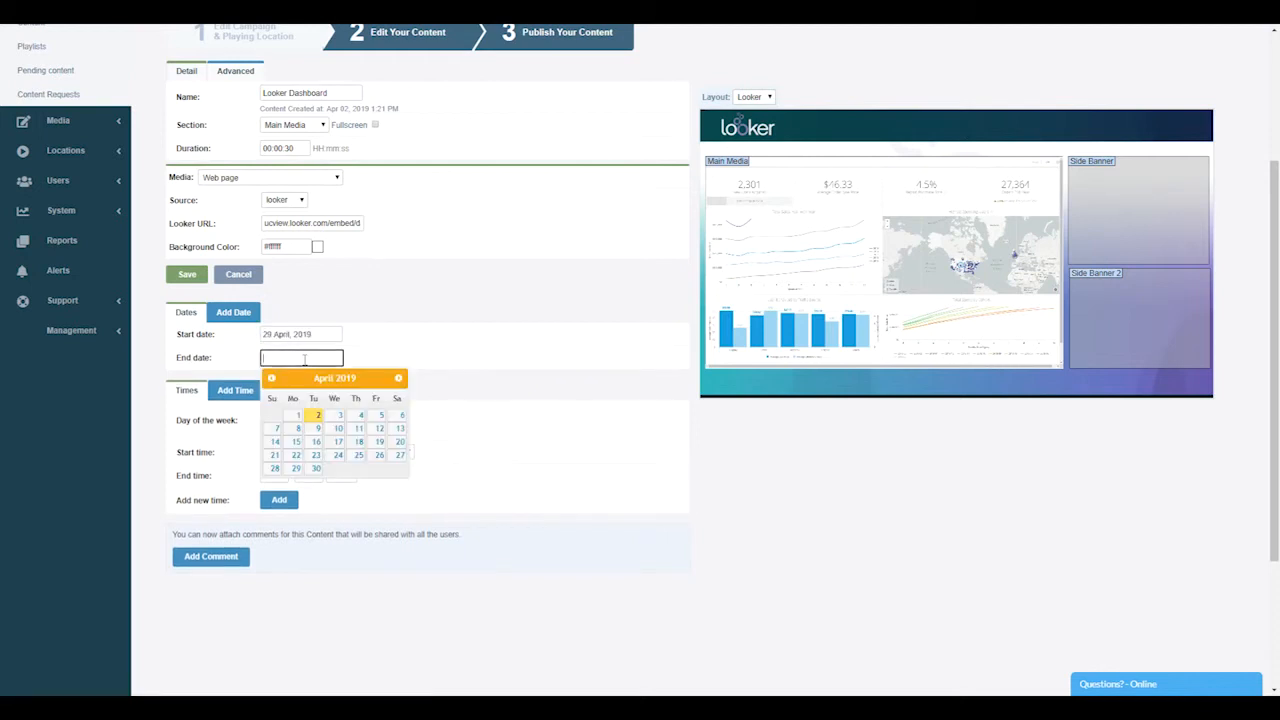
{"action": "left_click", "coordinate": [316, 470]}
{"action": "left_click", "coordinate": [279, 385]}
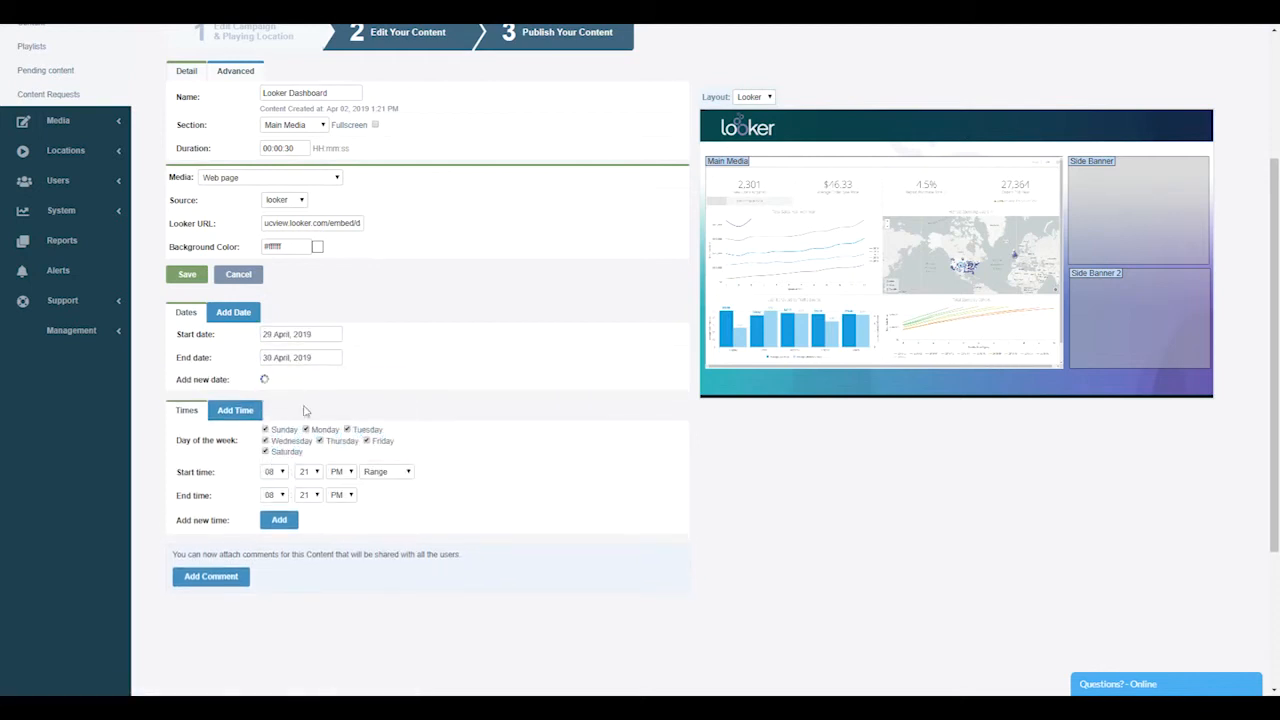
Add a playing time range from 3:00 PM to 6:00 PM on all days of the week
{"action": "left_click", "coordinate": [284, 493]}
{"action": "left_click", "coordinate": [275, 527]}
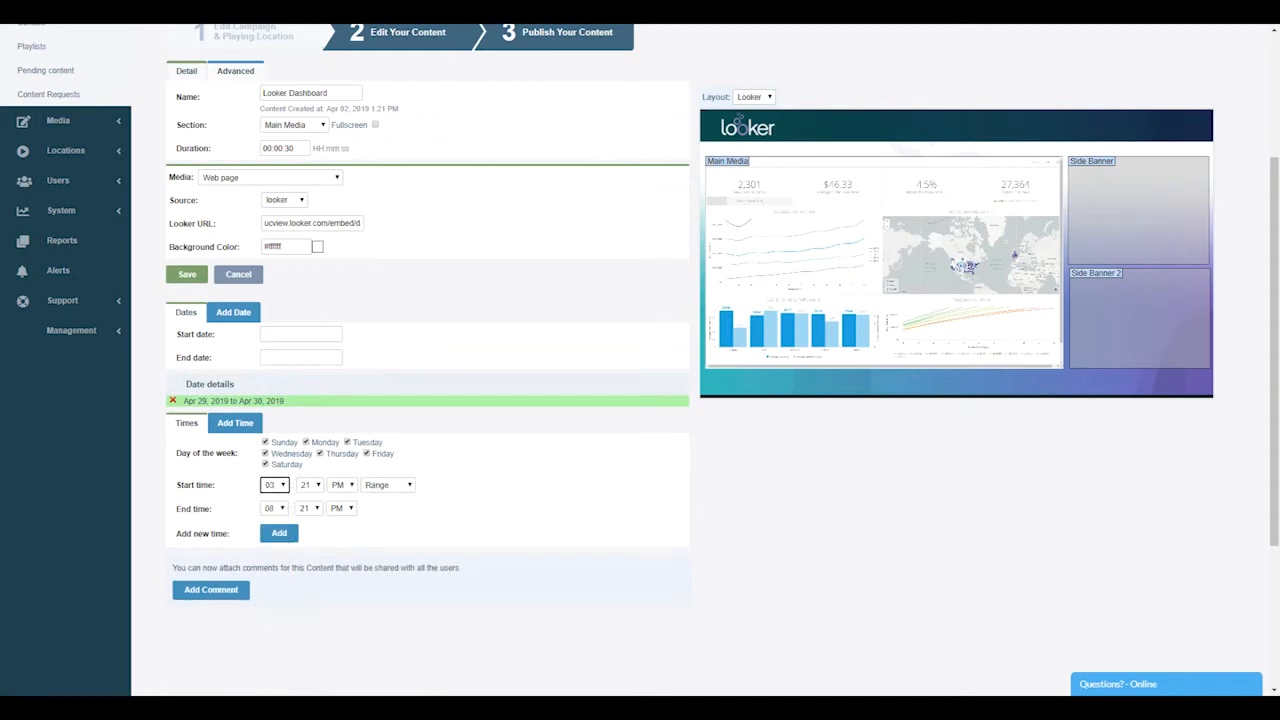
{"action": "left_click", "coordinate": [279, 533]}
{"action": "left_click", "coordinate": [314, 489]}
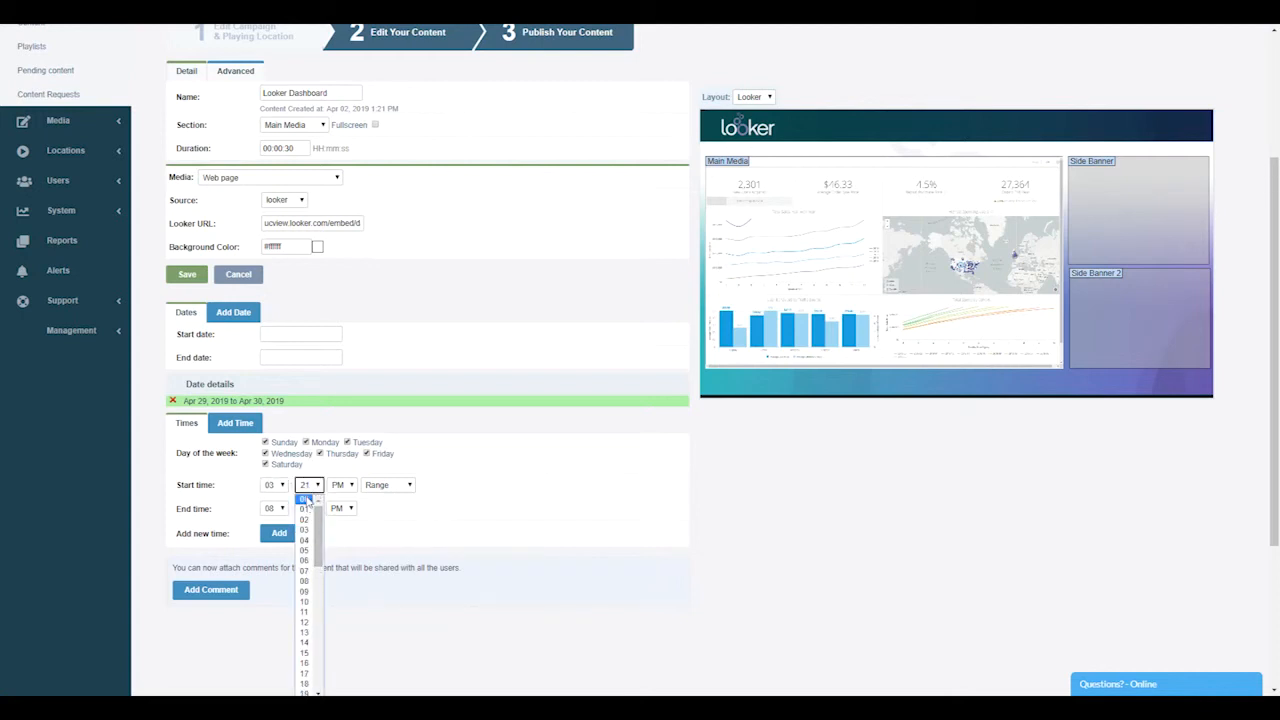
{"action": "left_click", "coordinate": [305, 499]}
{"action": "left_click", "coordinate": [282, 508]}
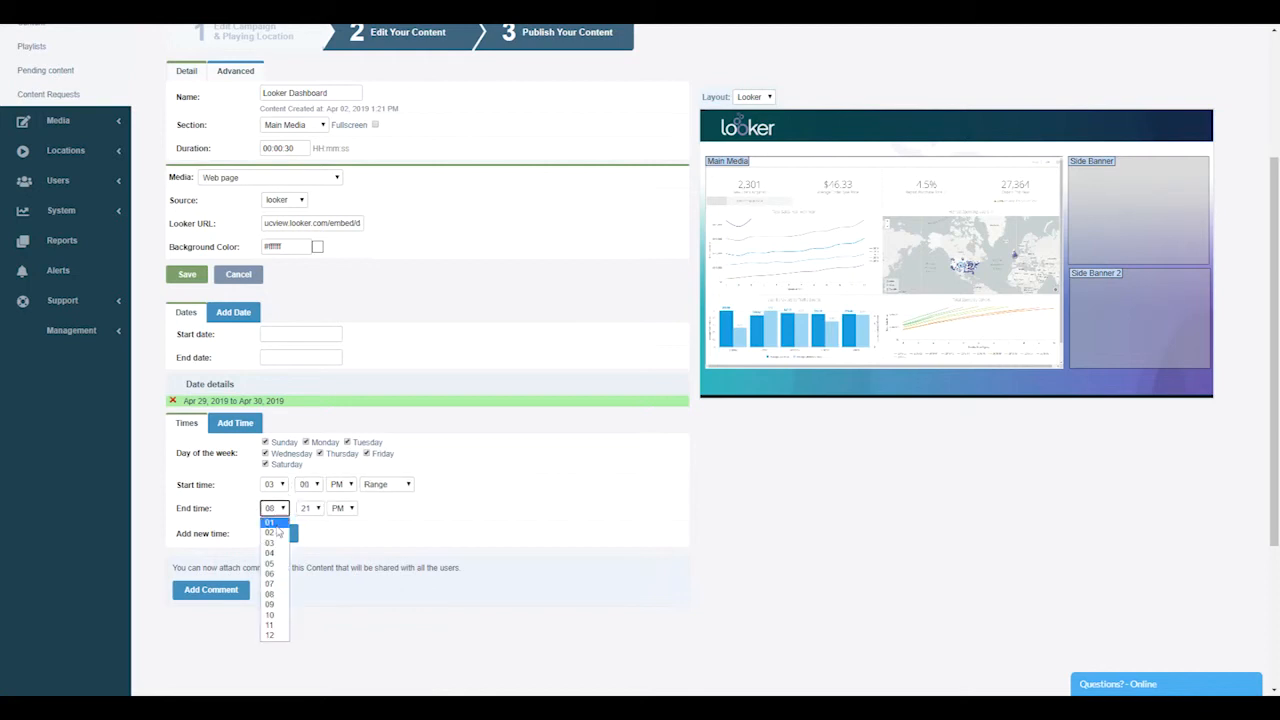
{"action": "left_click", "coordinate": [275, 583]}
{"action": "left_click", "coordinate": [316, 509]}
{"action": "left_click", "coordinate": [310, 523]}
{"action": "left_click", "coordinate": [281, 533]}
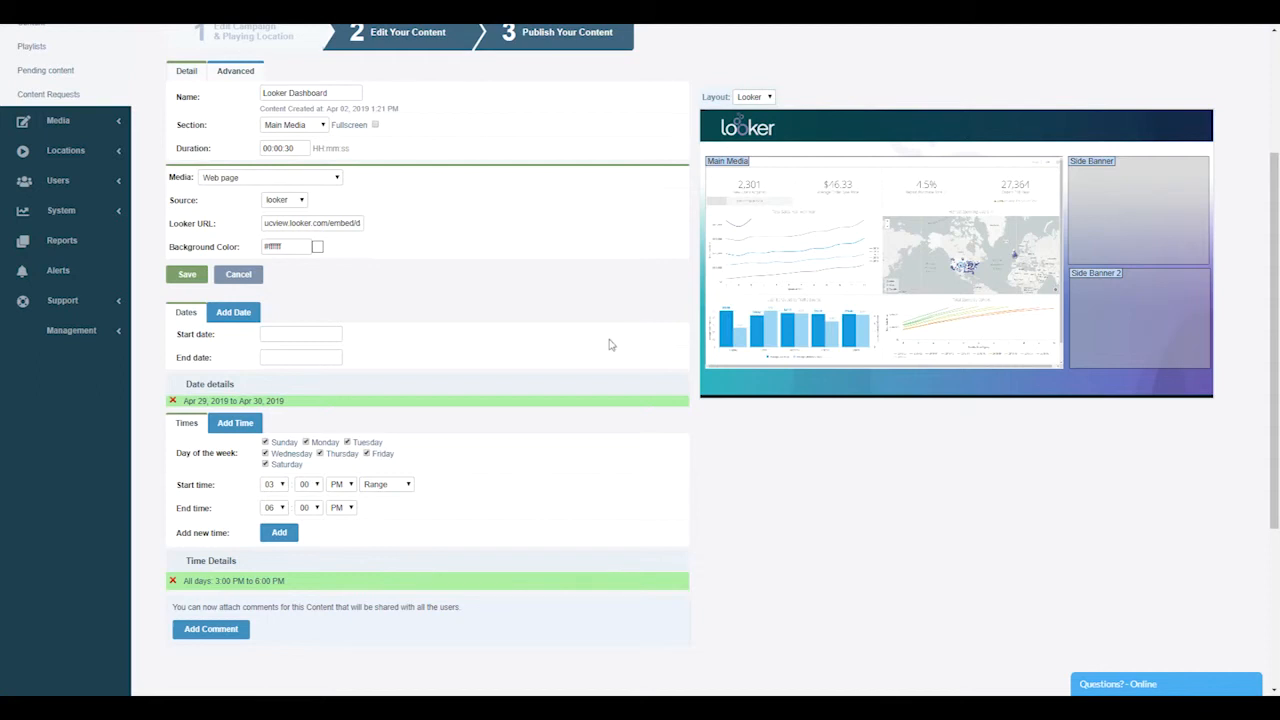
Delete the content's playing date range and its playing time range
{"action": "left_click", "coordinate": [172, 400]}
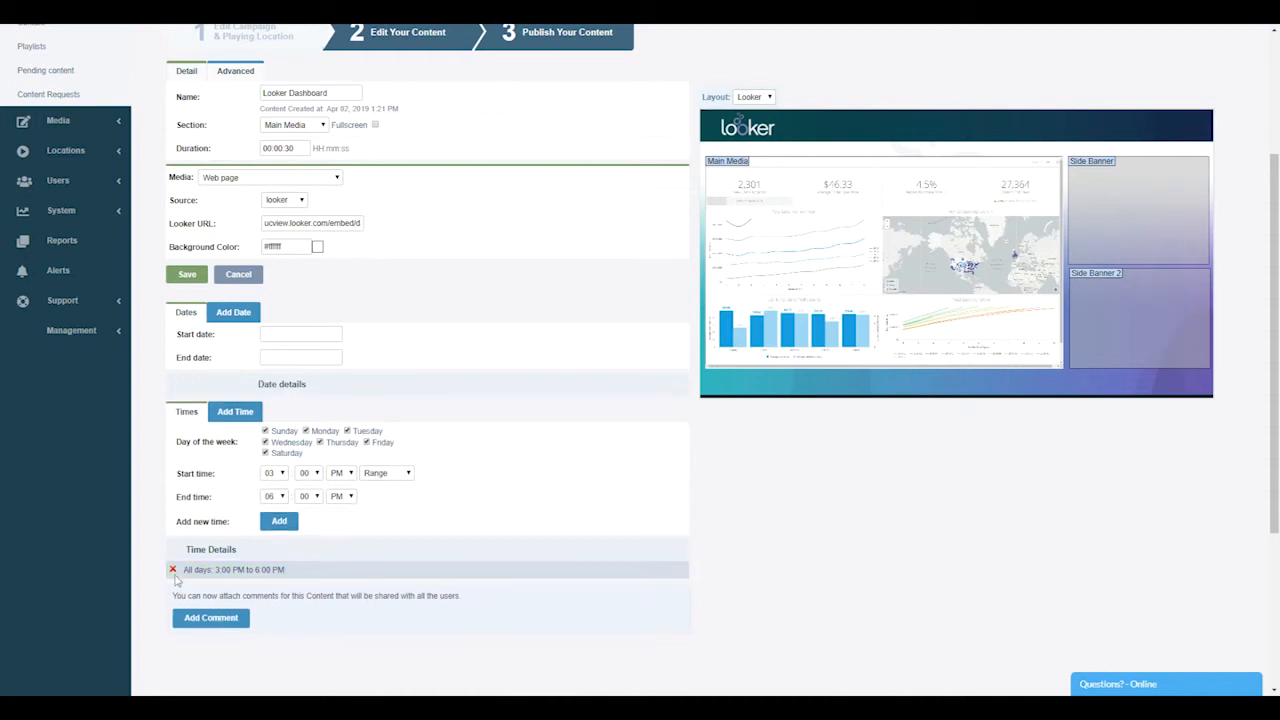
{"action": "left_click", "coordinate": [299, 335]}
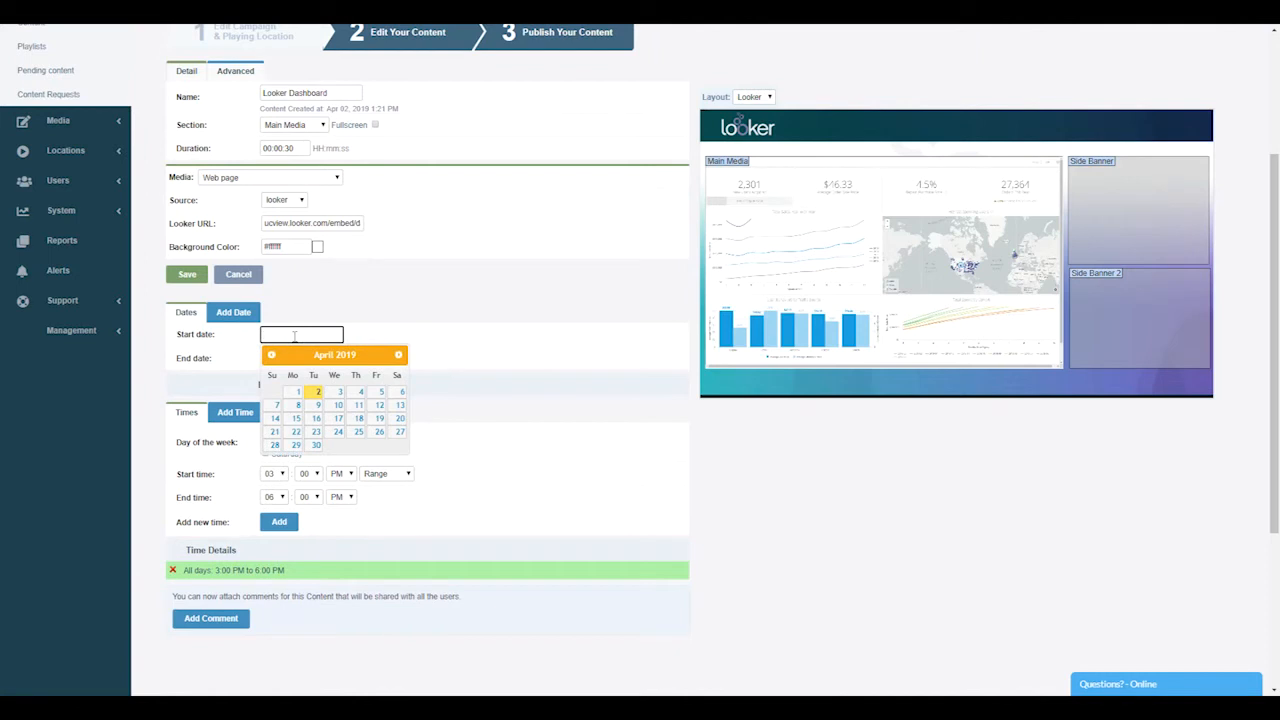
{"action": "left_click", "coordinate": [172, 571]}
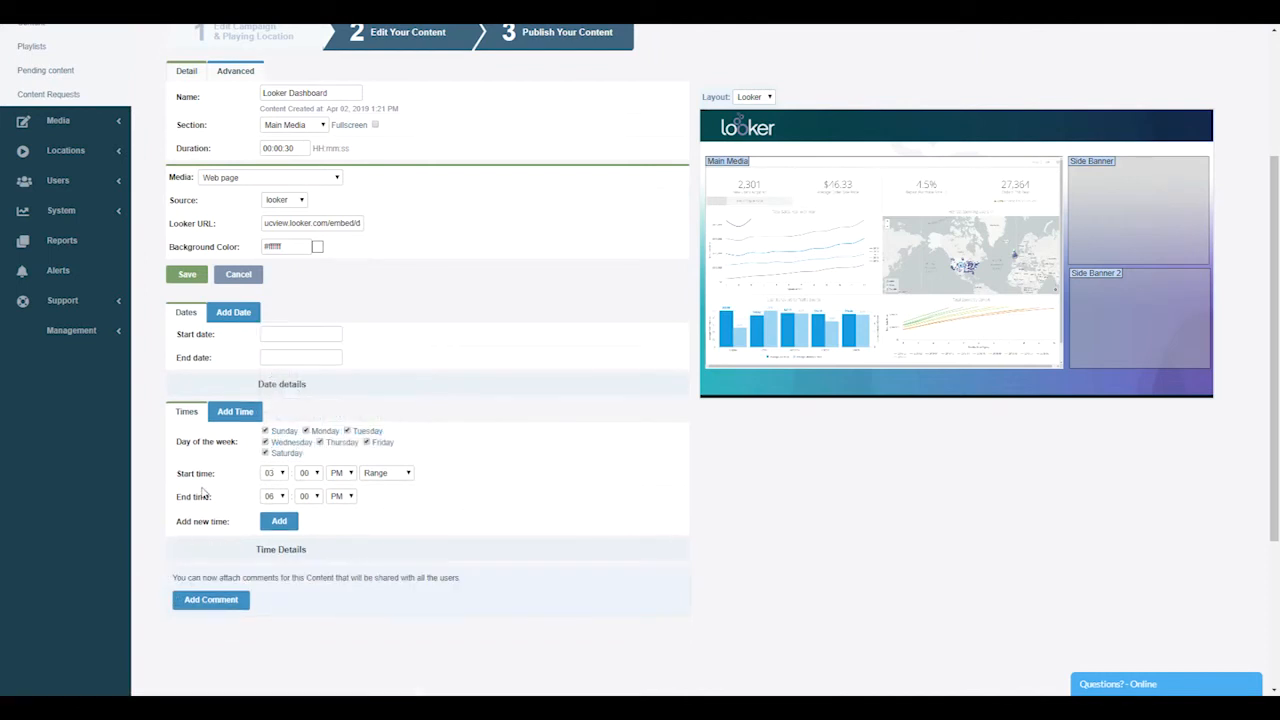
Schedule the content to play once at 6:00 PM on all days, with both start and end date on 30 April 2019
{"action": "left_click", "coordinate": [302, 336]}
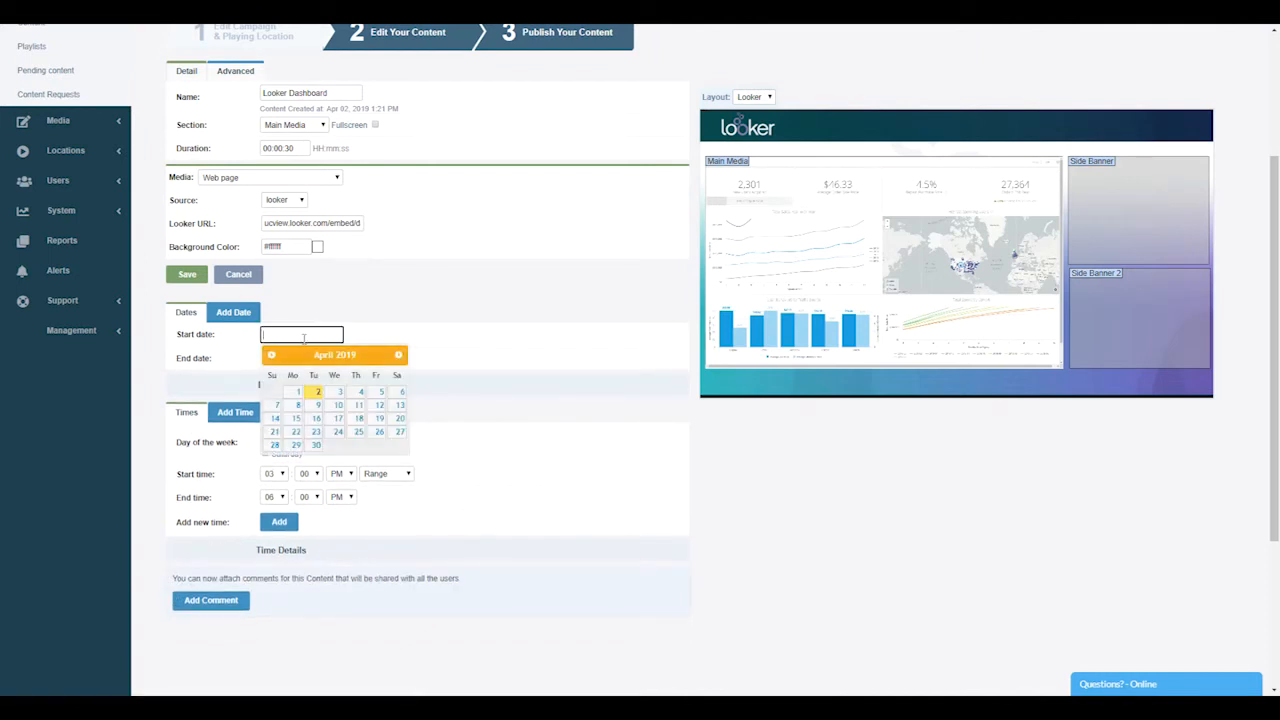
{"action": "left_click", "coordinate": [316, 446]}
{"action": "left_click", "coordinate": [274, 473]}
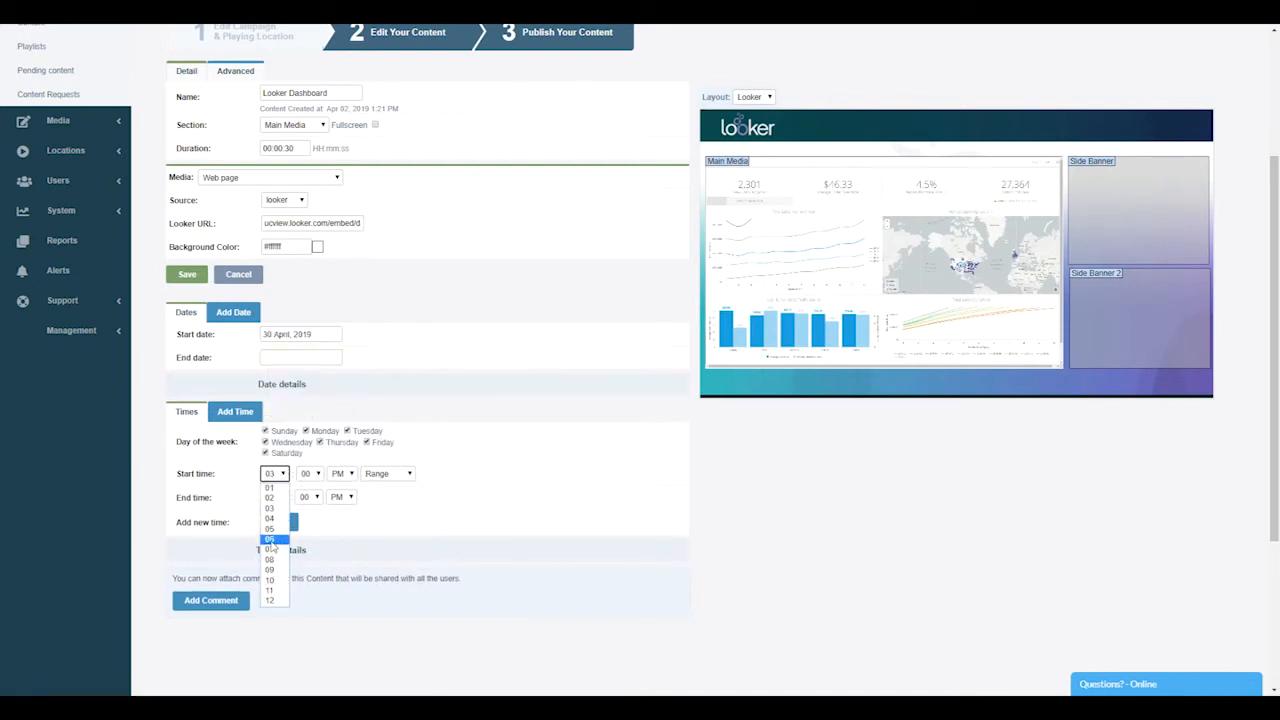
{"action": "left_click", "coordinate": [270, 539]}
{"action": "left_click", "coordinate": [385, 474]}
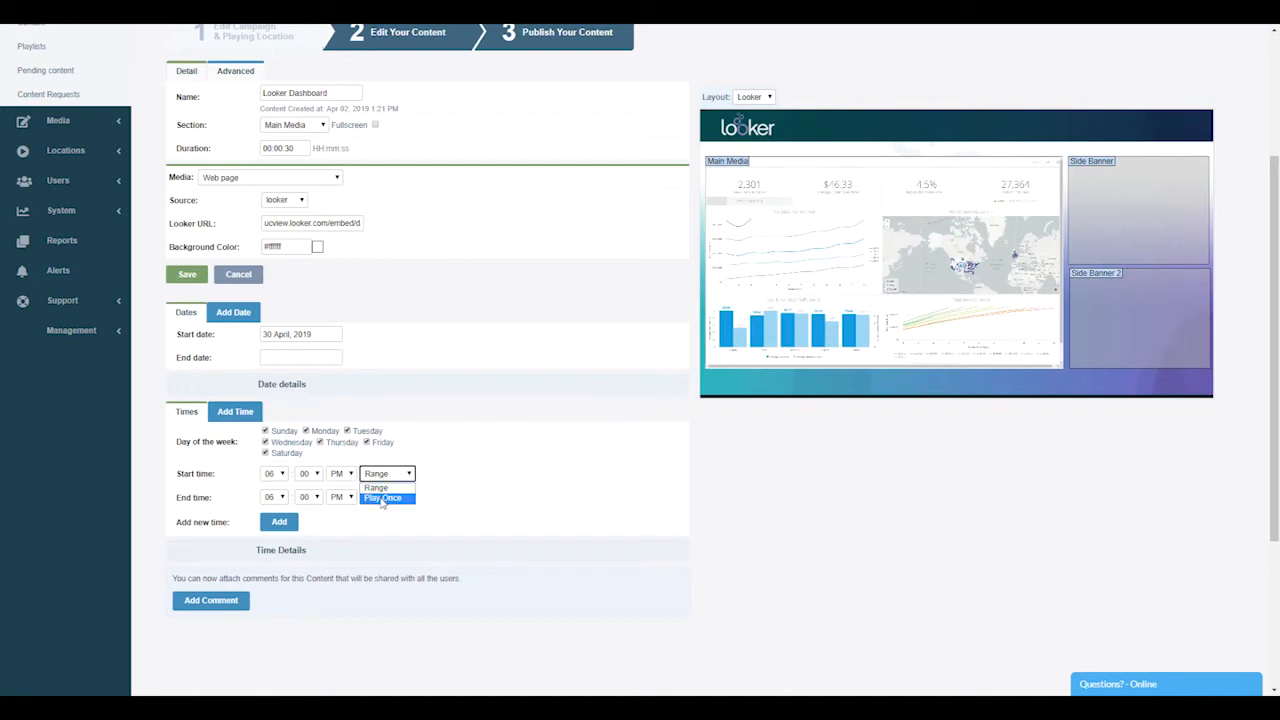
{"action": "left_click", "coordinate": [383, 498]}
{"action": "left_click", "coordinate": [280, 503]}
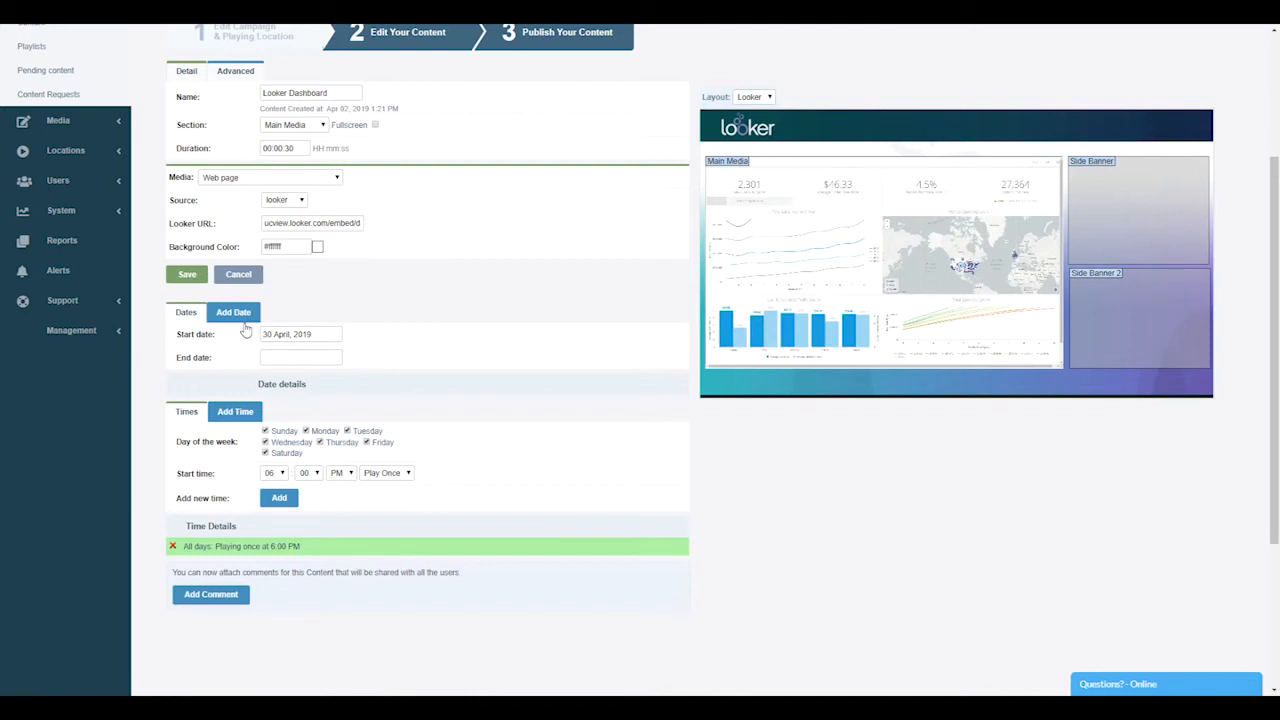
{"action": "left_click", "coordinate": [278, 362]}
{"action": "left_click", "coordinate": [326, 469]}
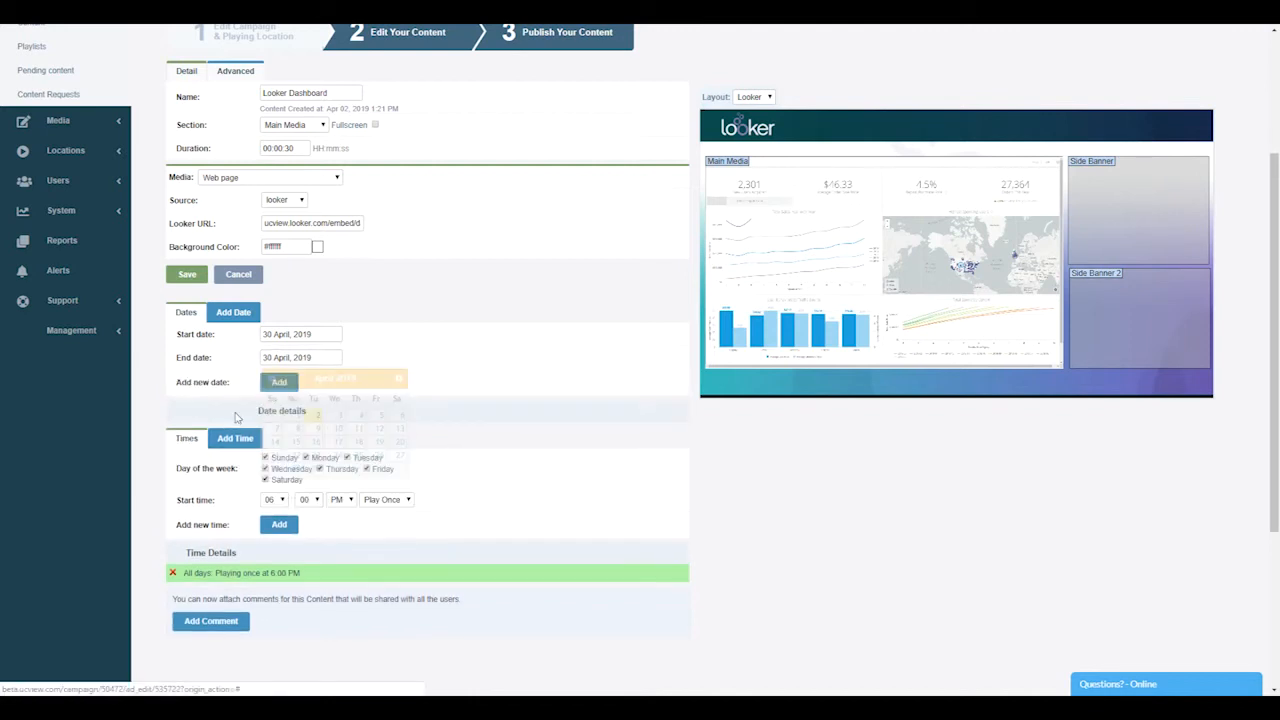
{"action": "left_click", "coordinate": [276, 383]}
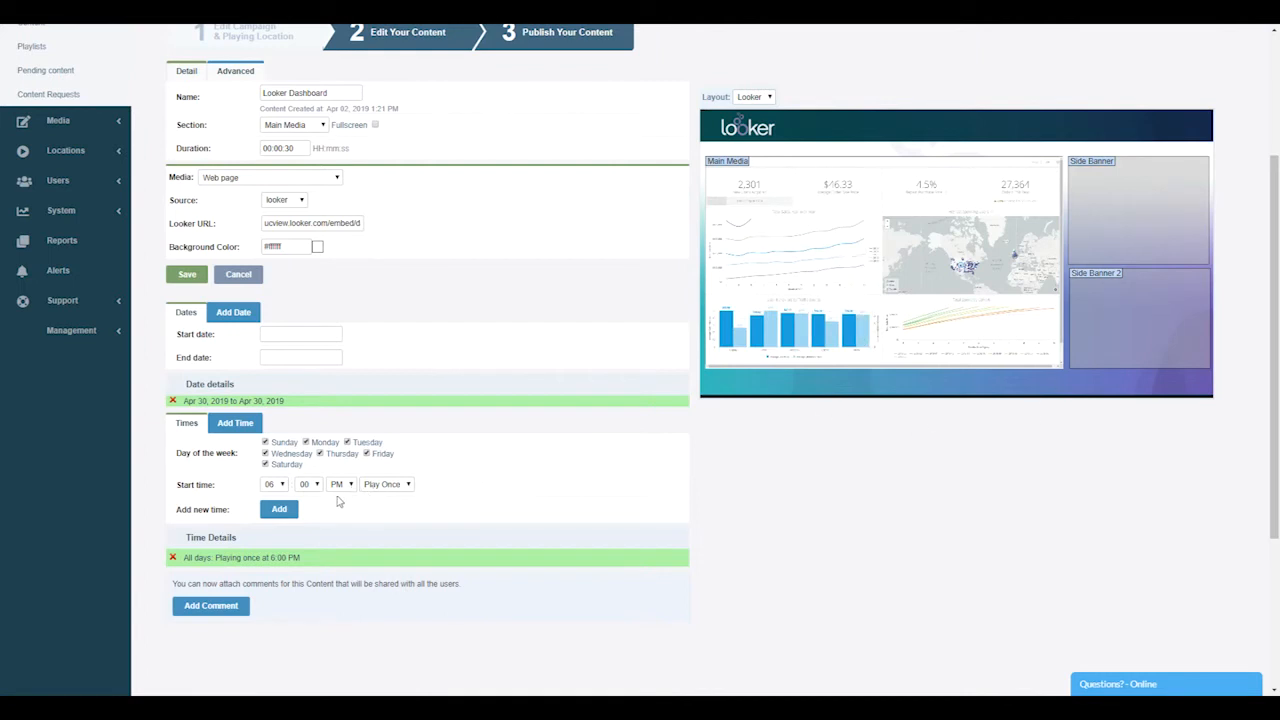
{"action": "left_click_drag", "start_coordinate": [240, 399], "coordinate": [275, 398]}
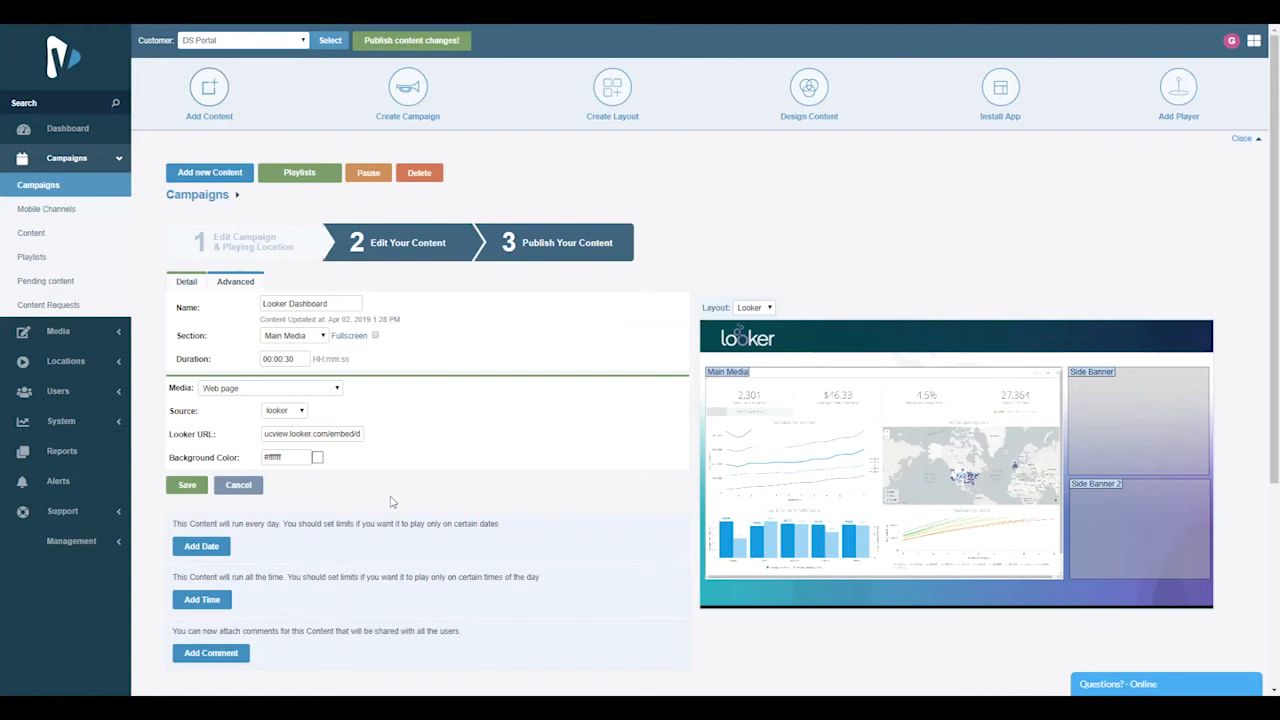
Go on to the publishing stage and publish all pending content changes
{"action": "left_click", "coordinate": [561, 251]}
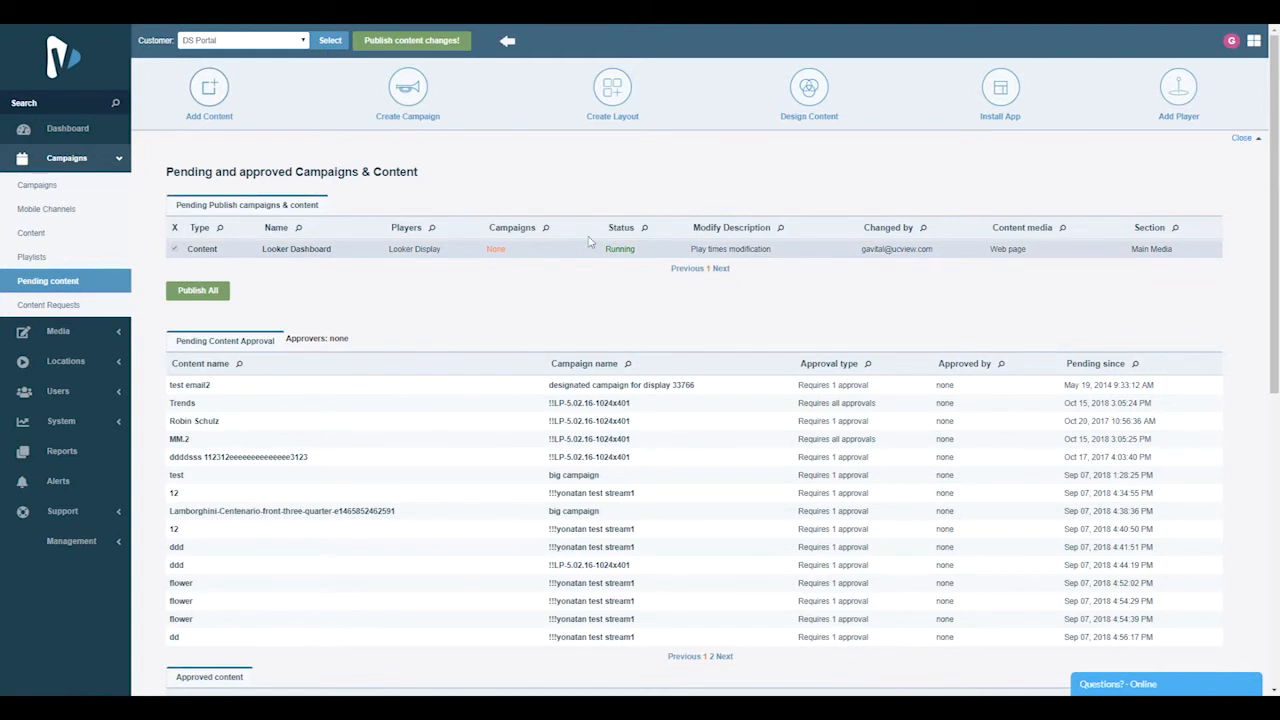
{"action": "left_click", "coordinate": [196, 291]}
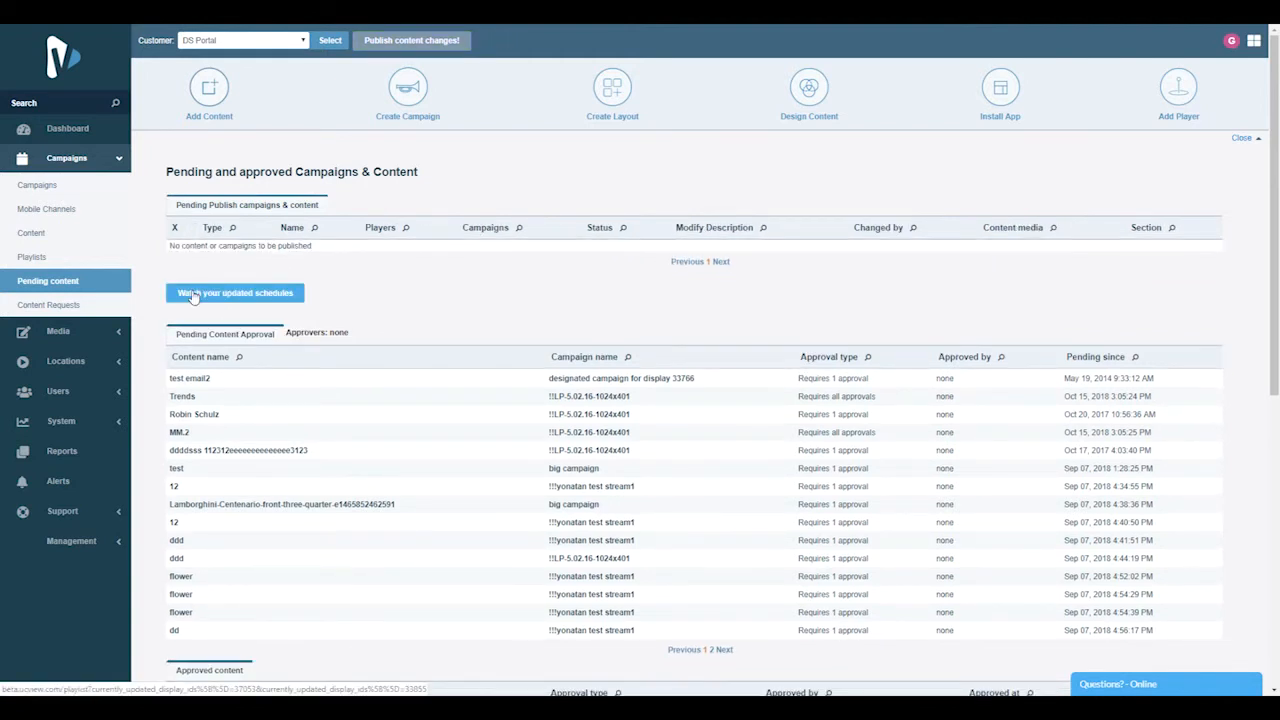
View the updated player schedules, preview the Looker Display player's playlist and close the preview
{"action": "left_click", "coordinate": [194, 294]}
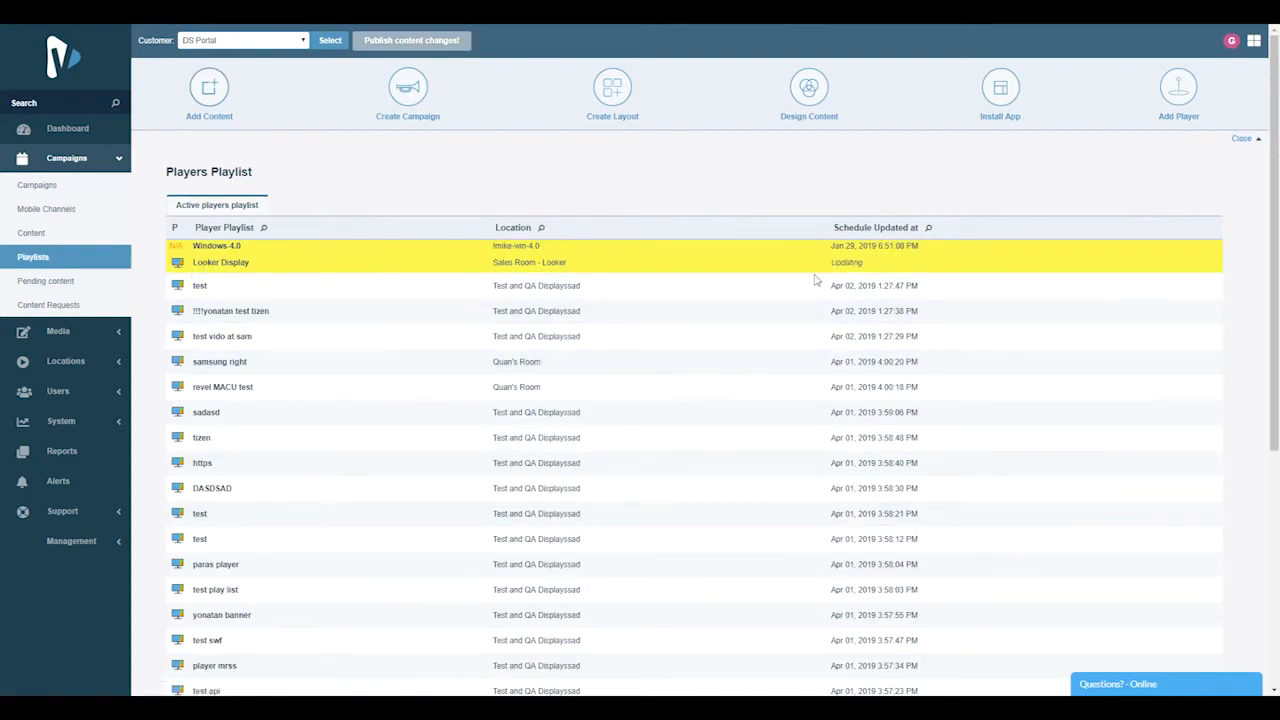
{"action": "left_click", "coordinate": [179, 266]}
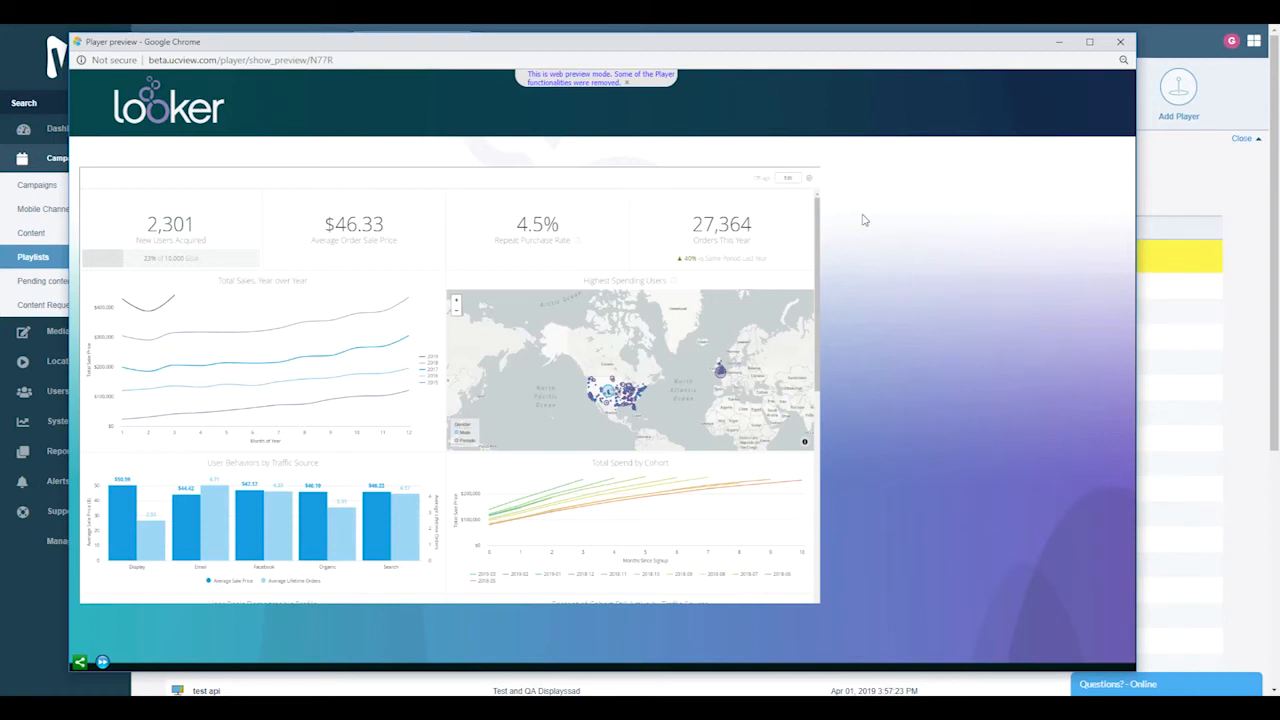
{"action": "left_click", "coordinate": [1121, 43]}
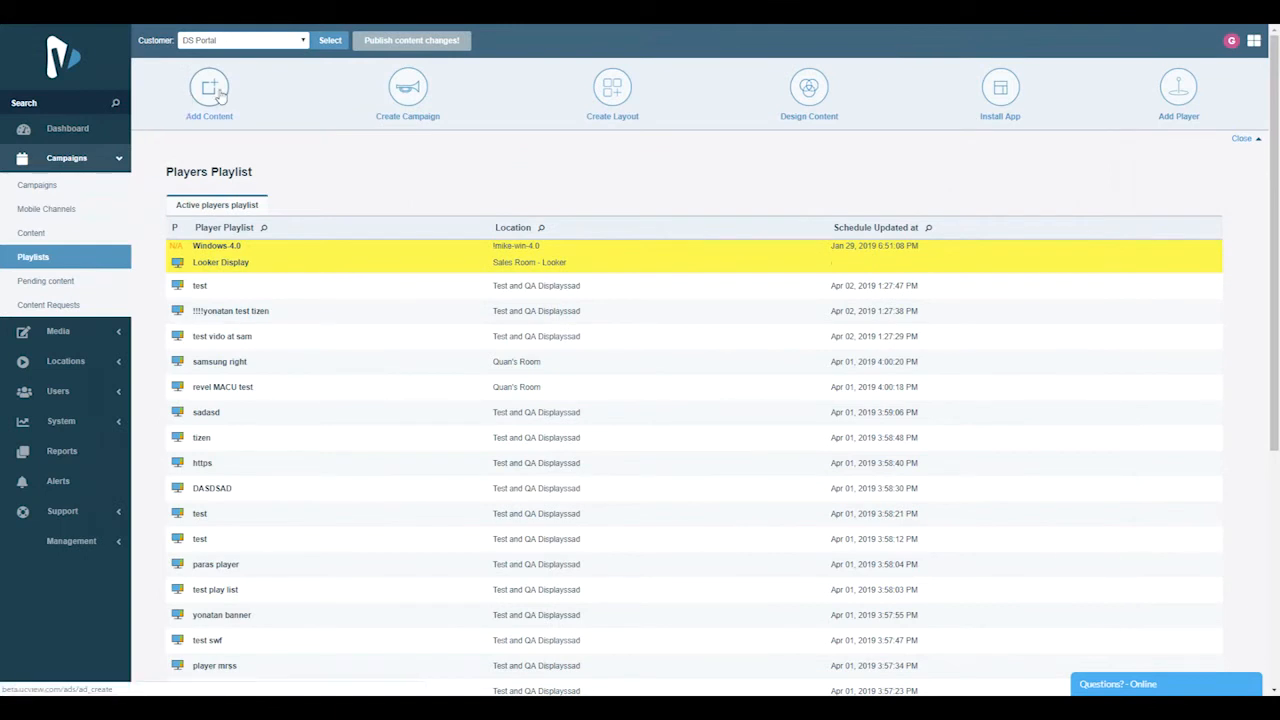
Start a new content item, find the "Sales Room - Looker" location by searching for "looker" and add it as the playing location
{"action": "left_click", "coordinate": [218, 92]}
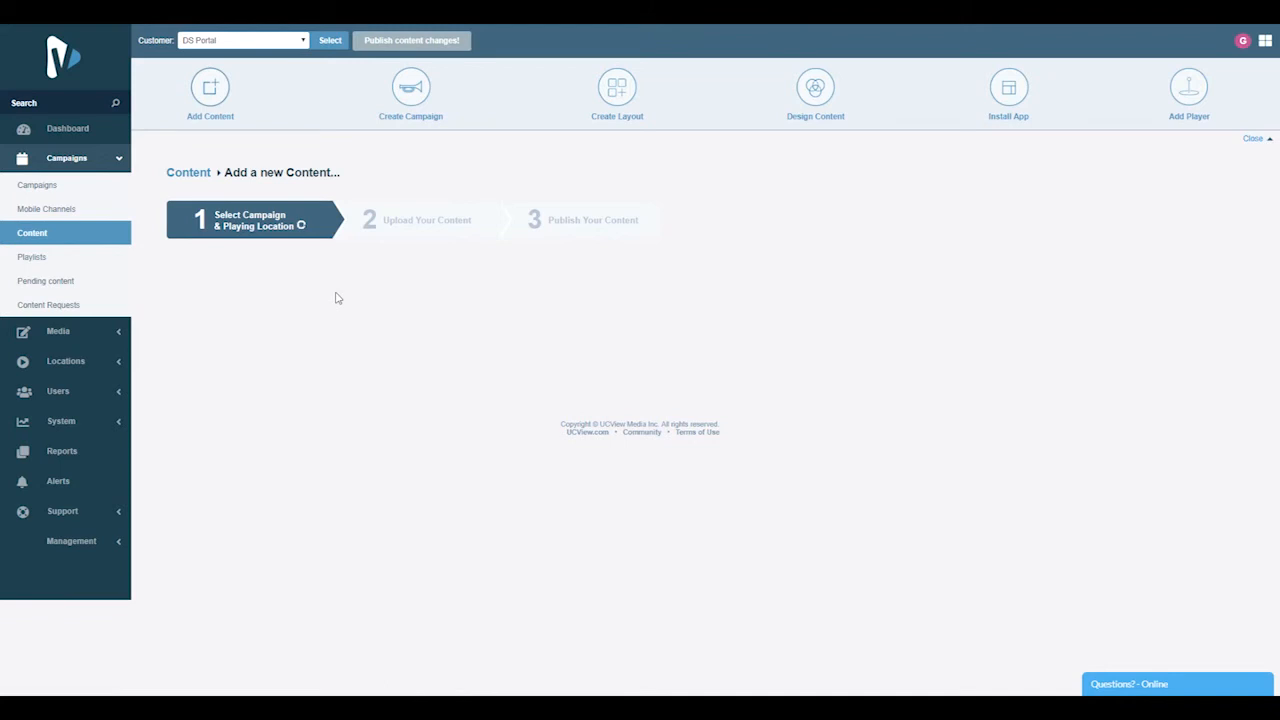
{"action": "left_click", "coordinate": [255, 280]}
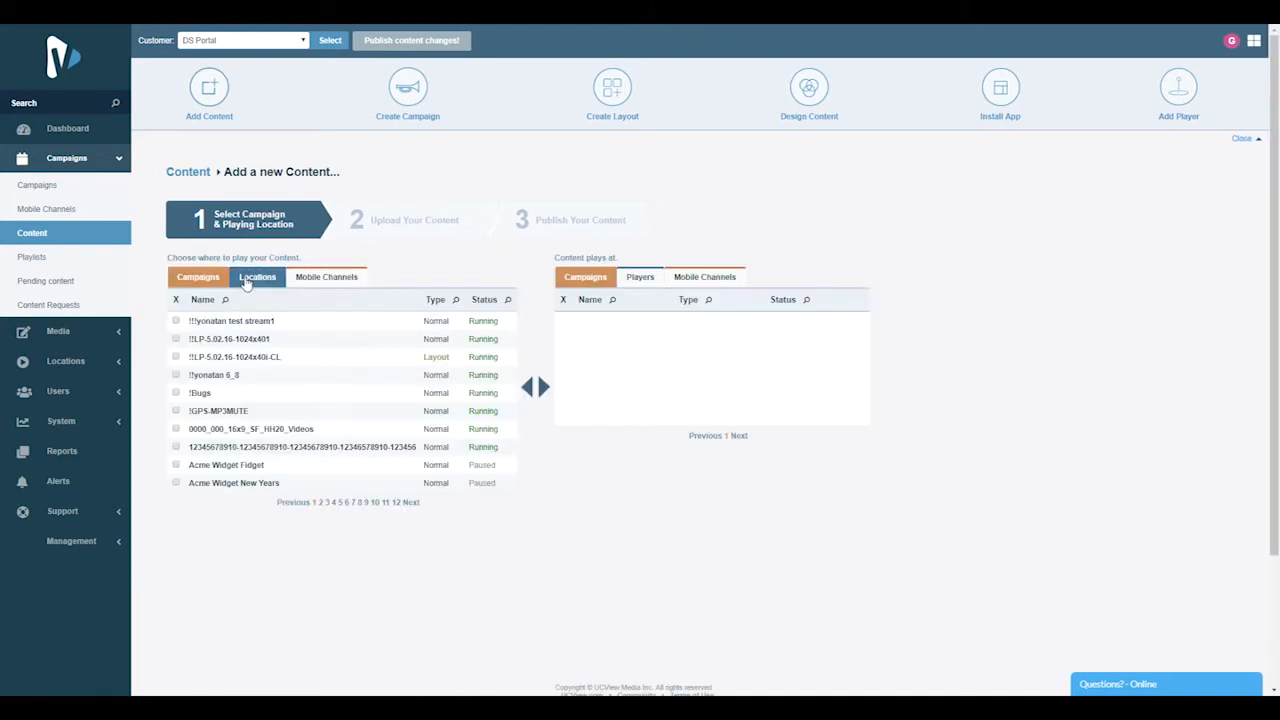
{"action": "left_click", "coordinate": [251, 300]}
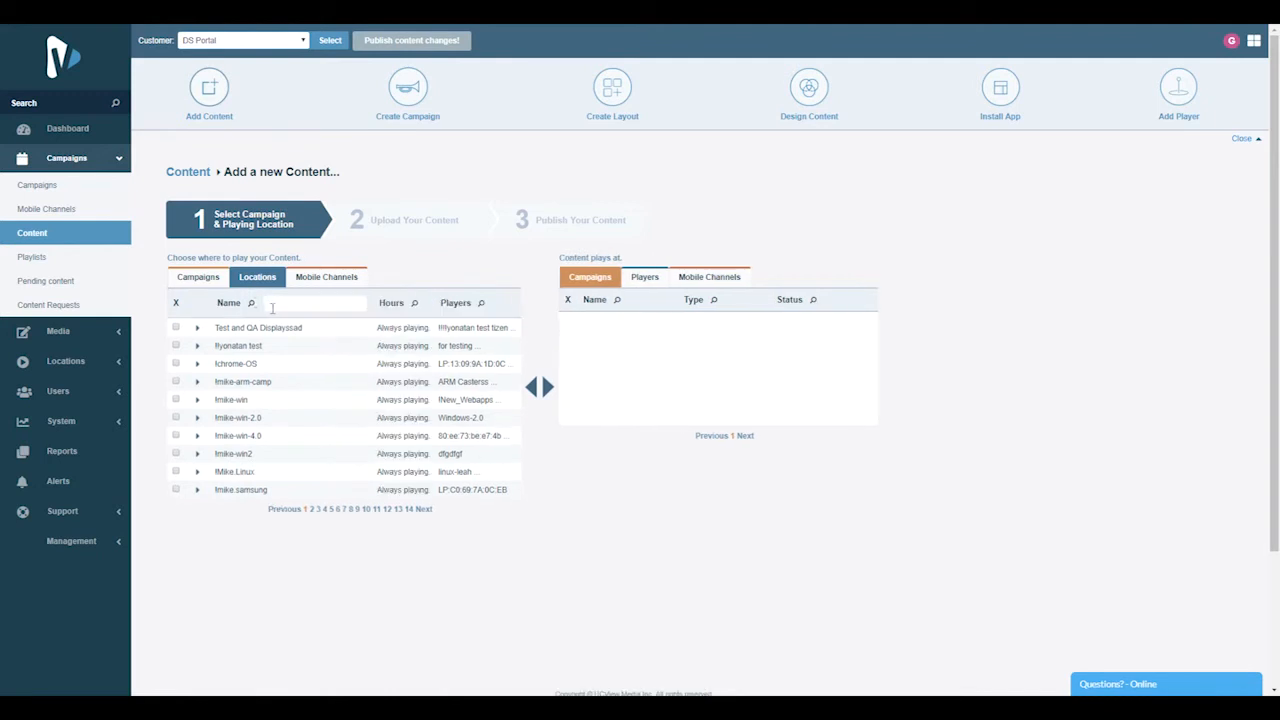
{"action": "type", "text": "looker"}
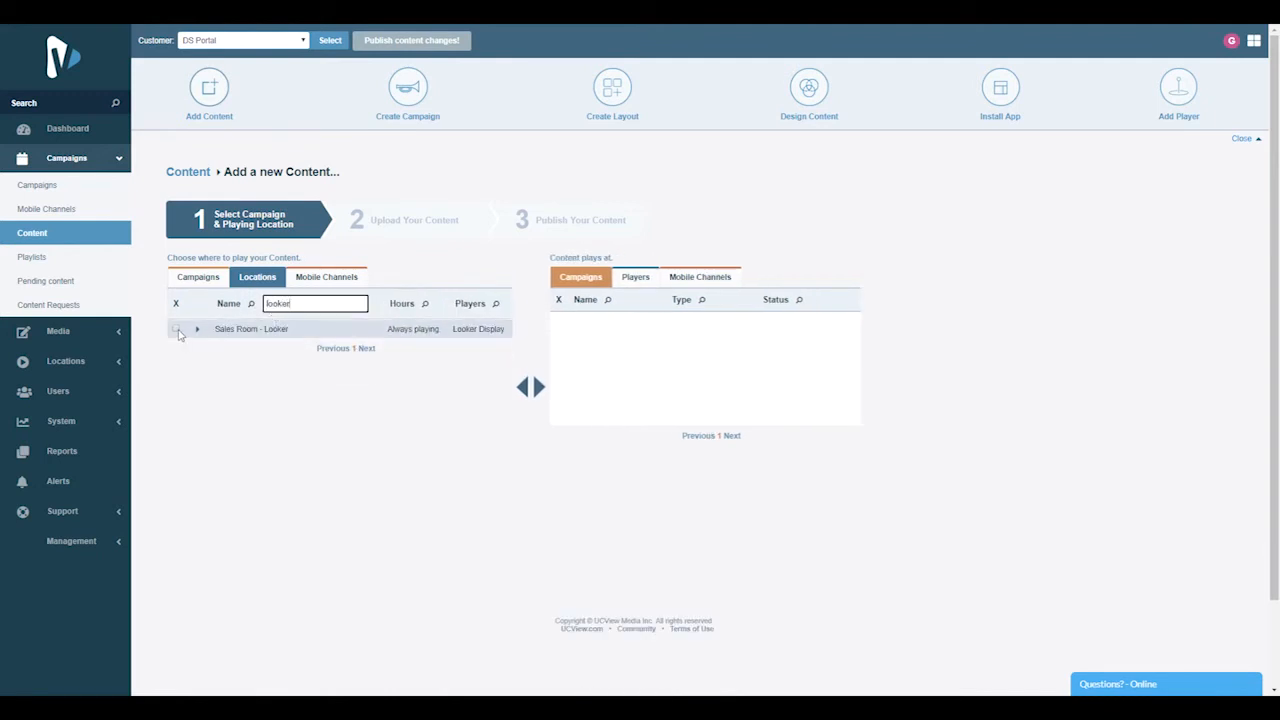
{"action": "left_click", "coordinate": [176, 328]}
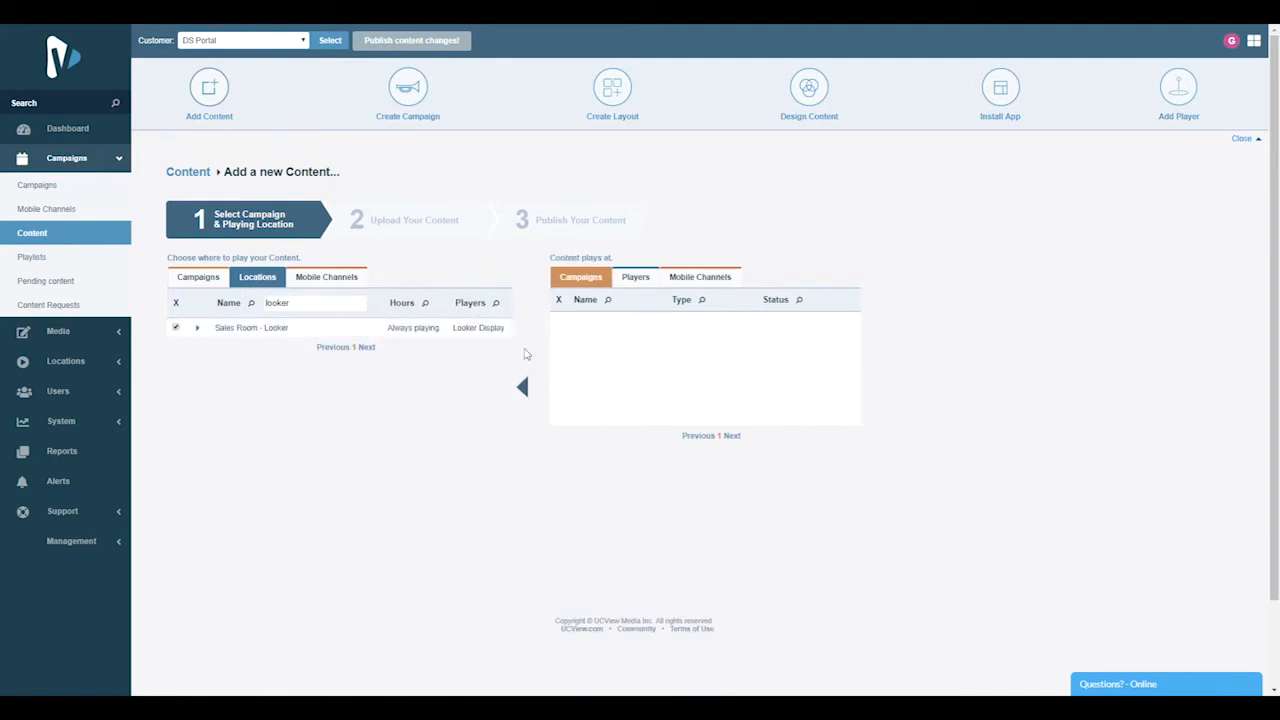
{"action": "left_click", "coordinate": [538, 387]}
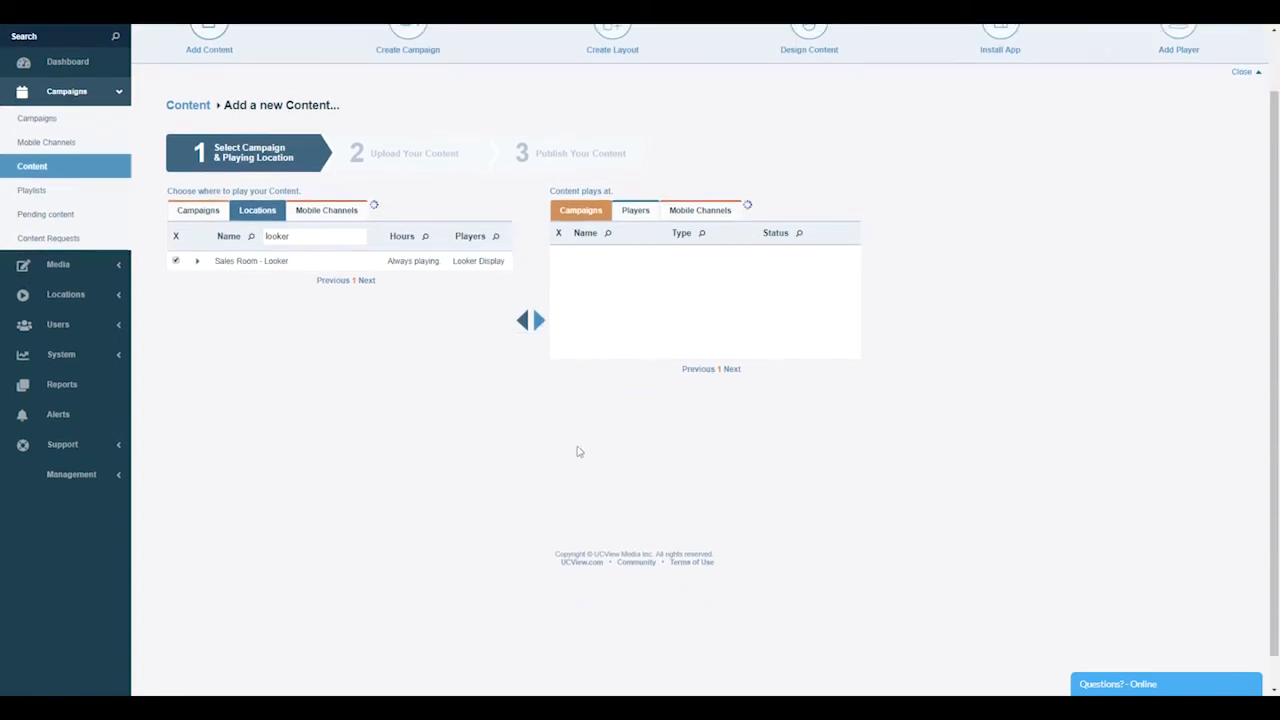
Set the new content's media to App Store and choose the 5 Days Forecast app from the Weather category
{"action": "scroll", "coordinate": [577, 452], "scroll_direction": "down", "scroll_amount": 3}
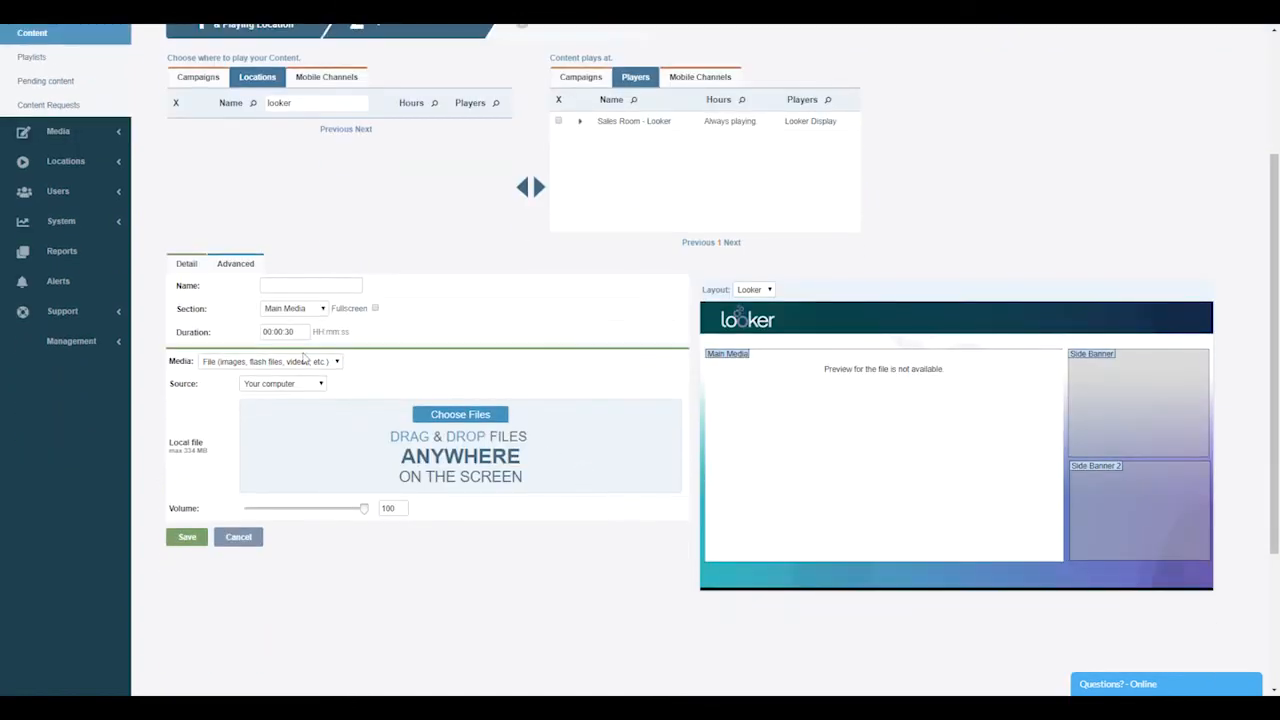
{"action": "left_click", "coordinate": [286, 361]}
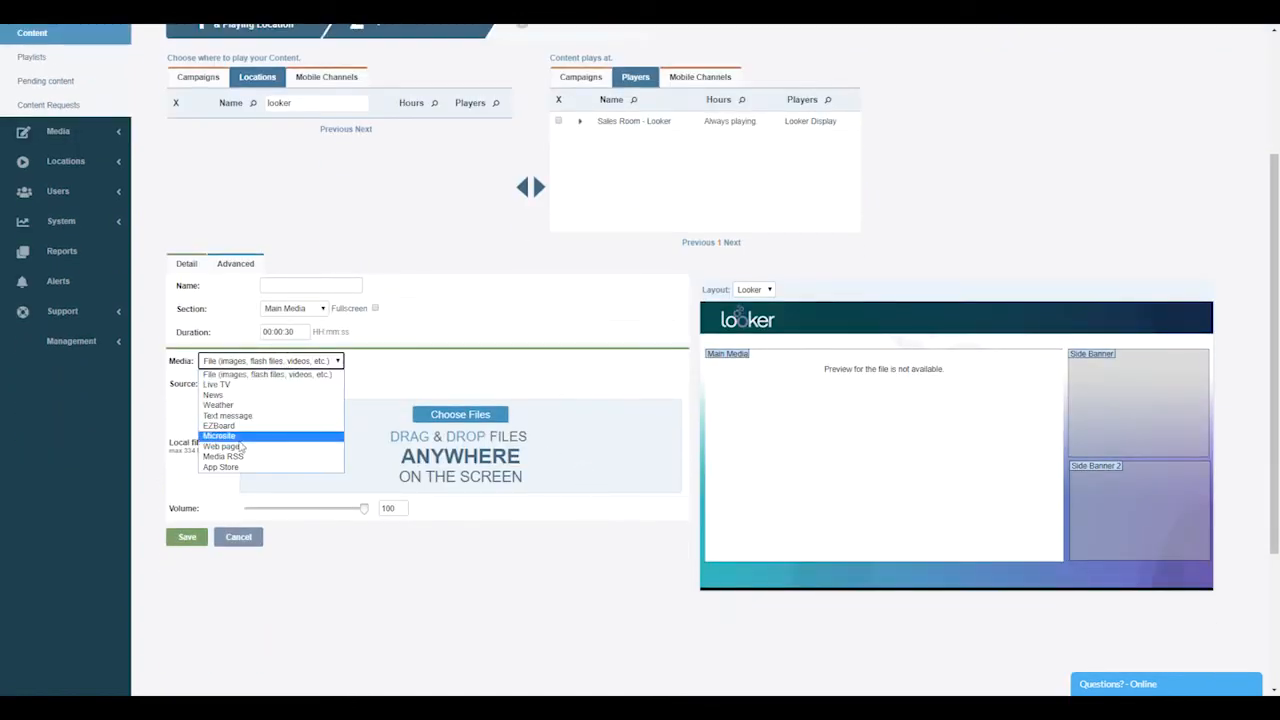
{"action": "left_click", "coordinate": [236, 468]}
{"action": "left_click", "coordinate": [357, 390]}
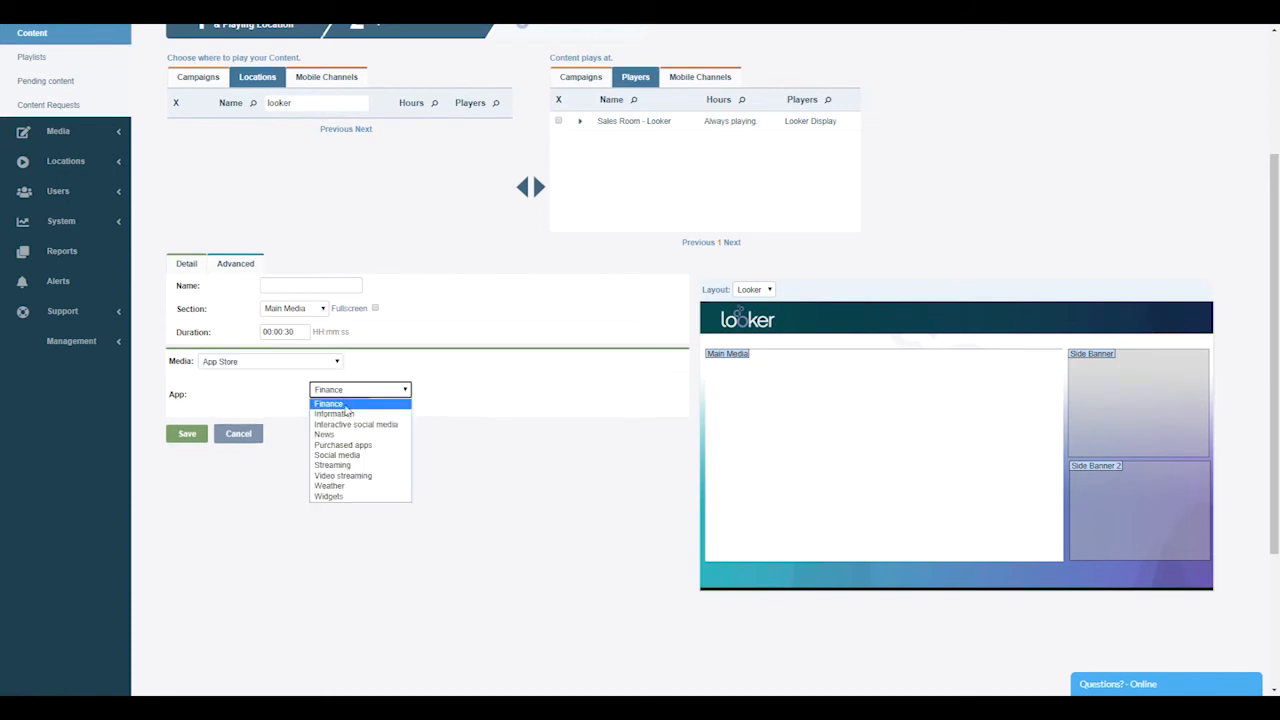
{"action": "left_click", "coordinate": [344, 487]}
{"action": "left_click", "coordinate": [390, 405]}
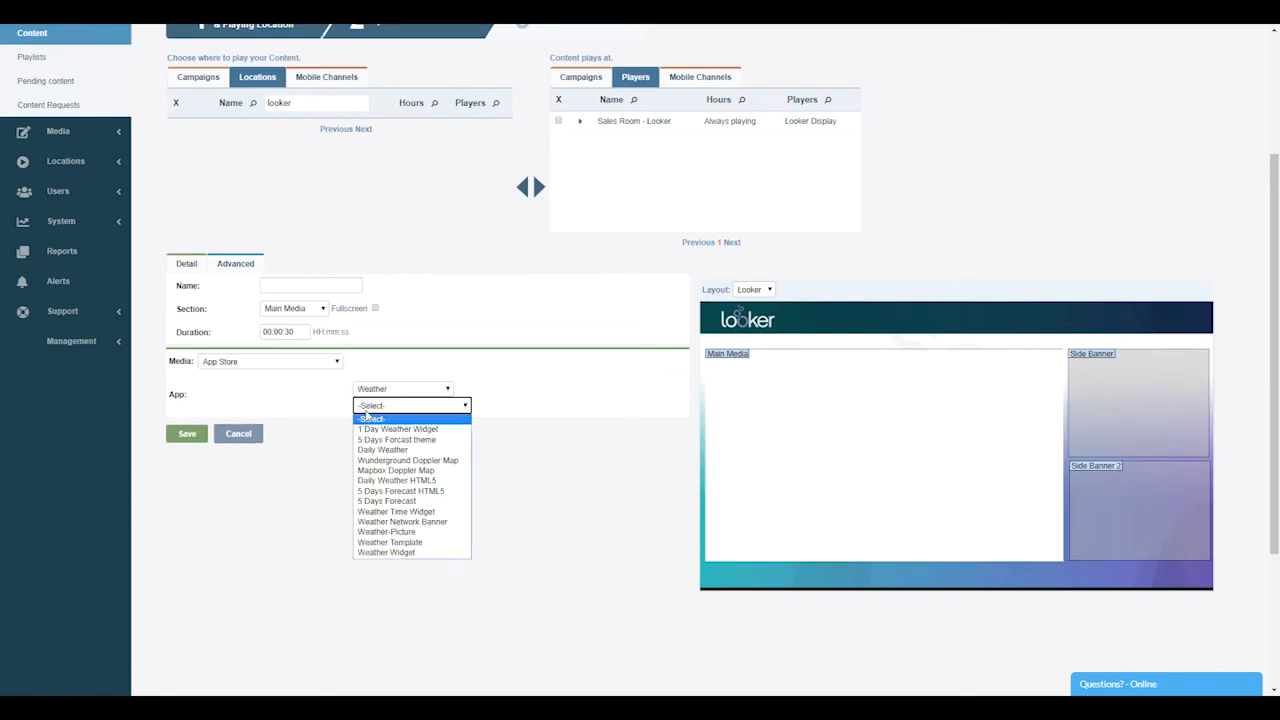
{"action": "left_click", "coordinate": [374, 500]}
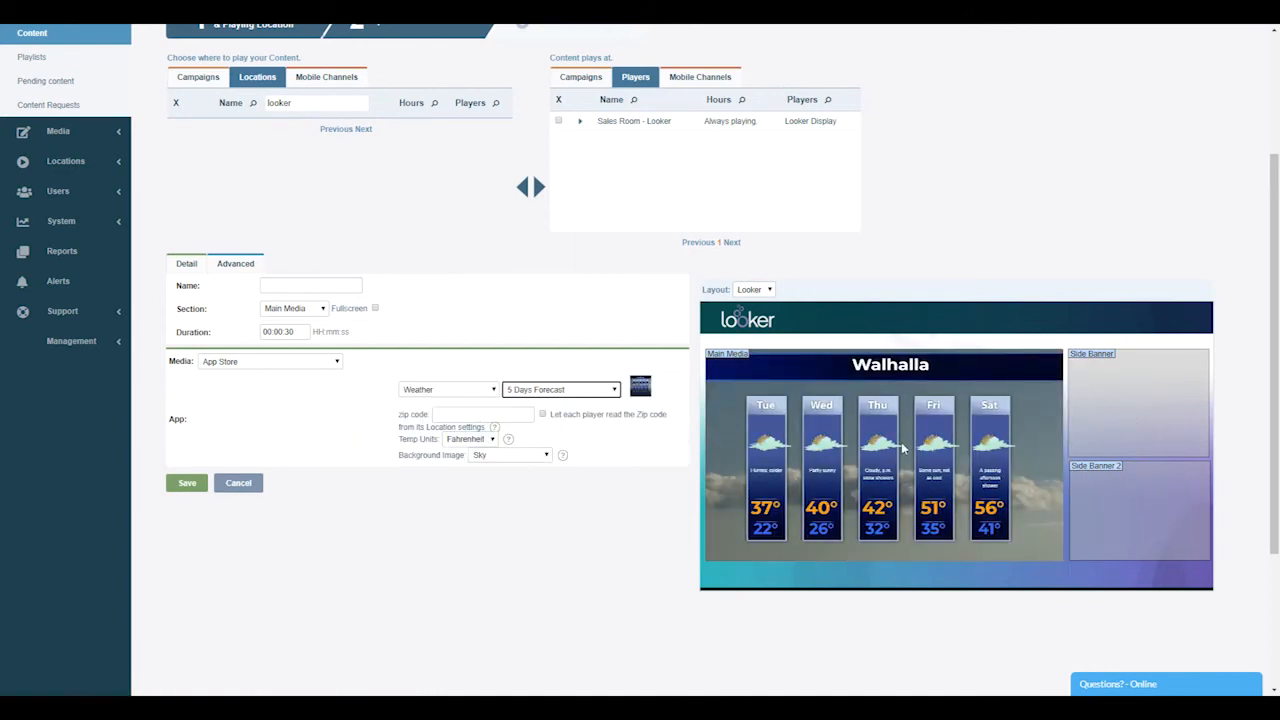
Assign the forecast content to the Side Banner section and name it "Weather"
{"action": "left_click", "coordinate": [303, 309]}
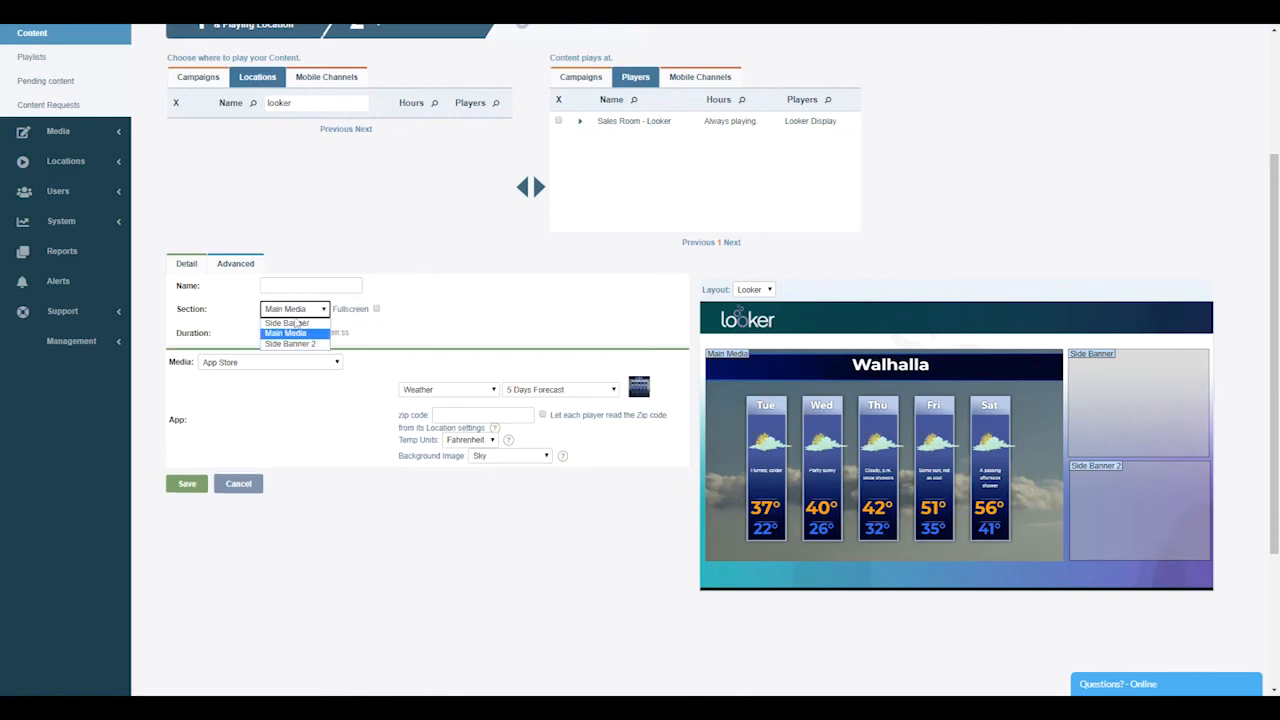
{"action": "left_click", "coordinate": [288, 323]}
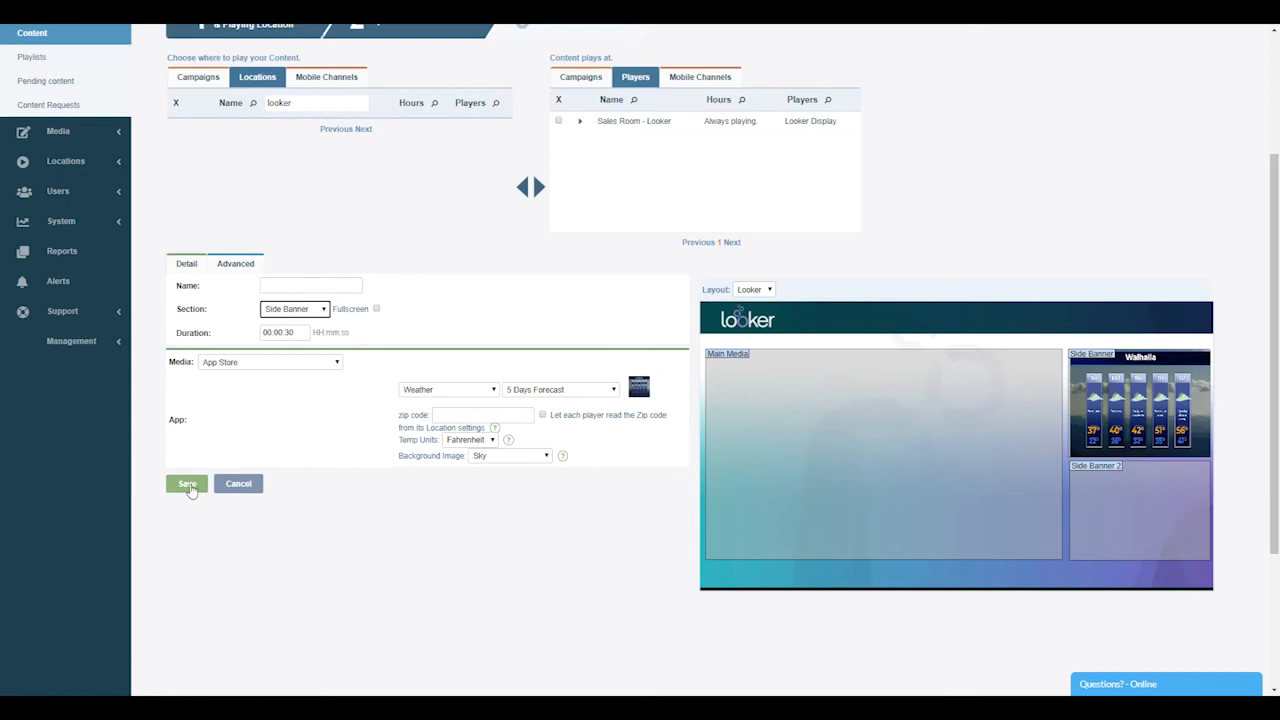
{"action": "left_click", "coordinate": [290, 287]}
{"action": "type", "text": "Wa"}
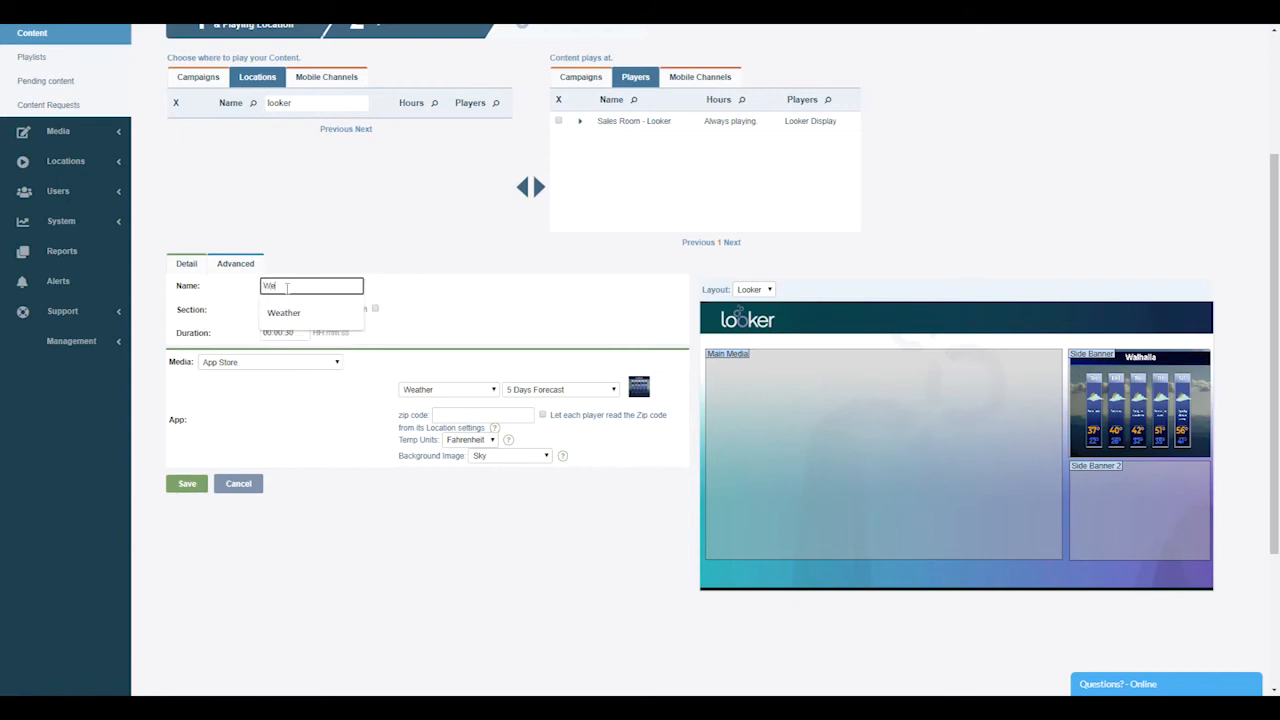
{"action": "type", "text": "ather"}
{"action": "left_click", "coordinate": [441, 266]}
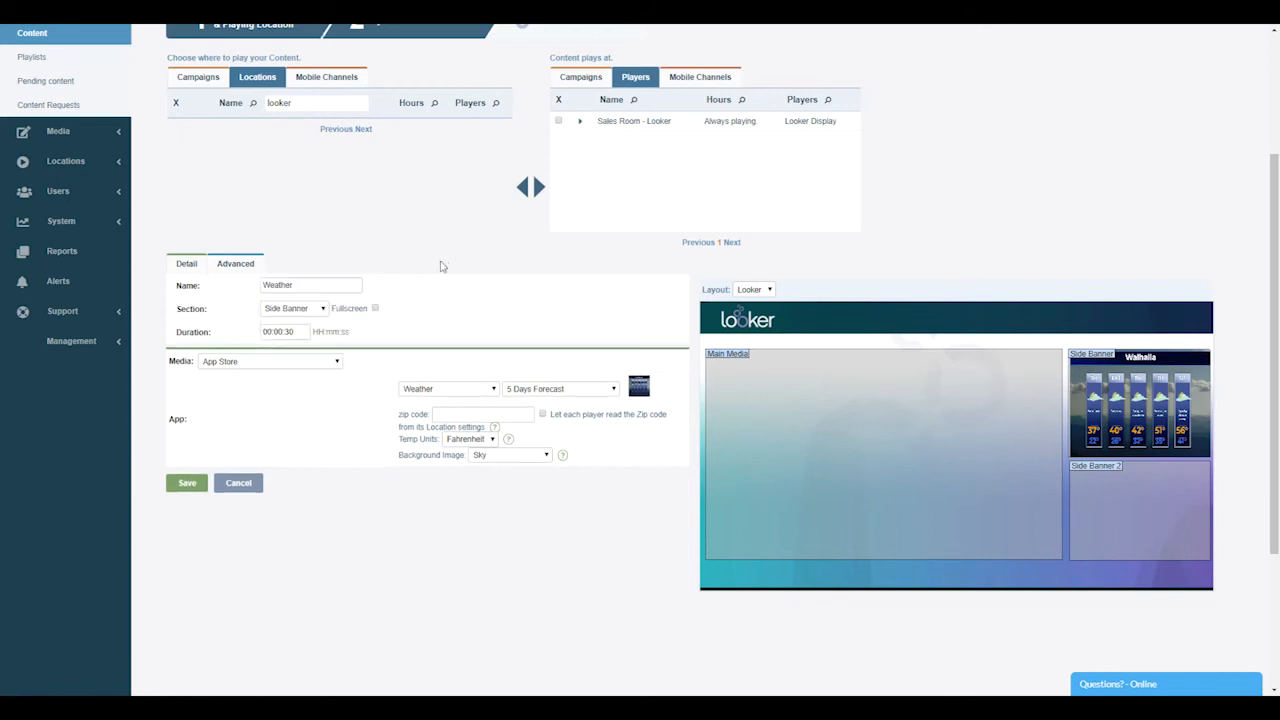
Set the forecast's zip code to 91325 and save the Weather content
{"action": "left_click", "coordinate": [472, 414]}
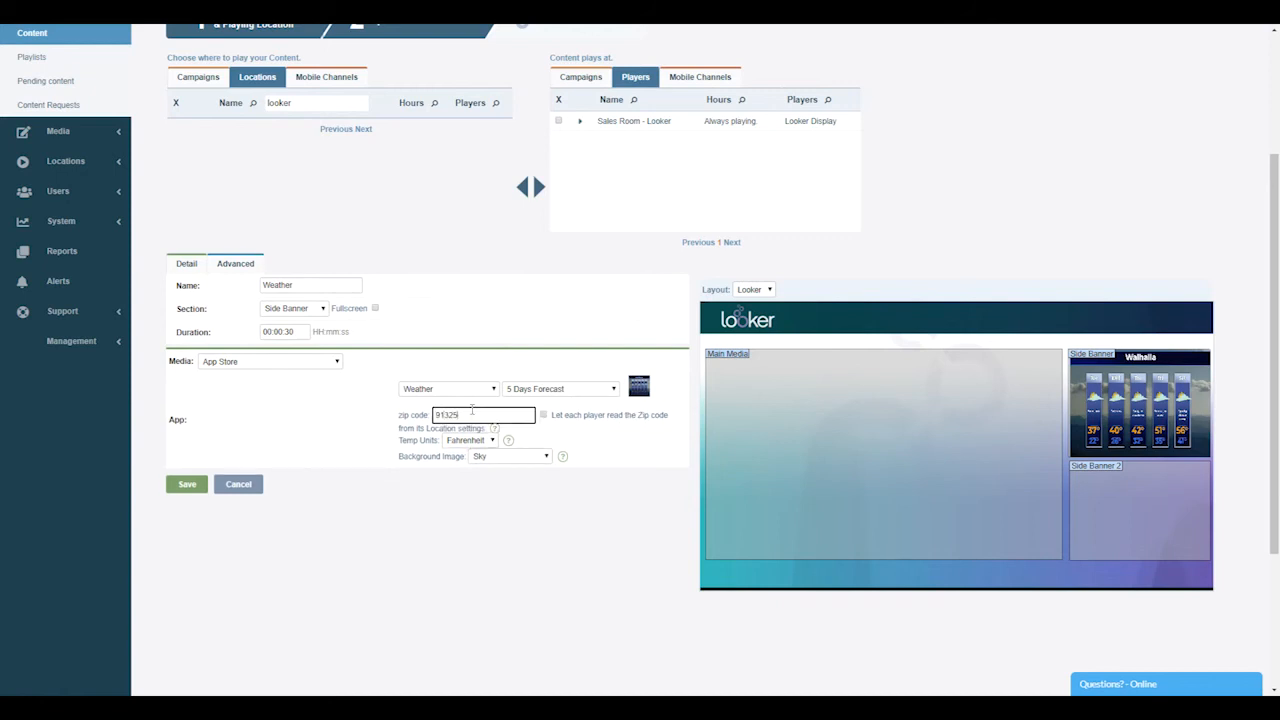
{"action": "left_click", "coordinate": [432, 631]}
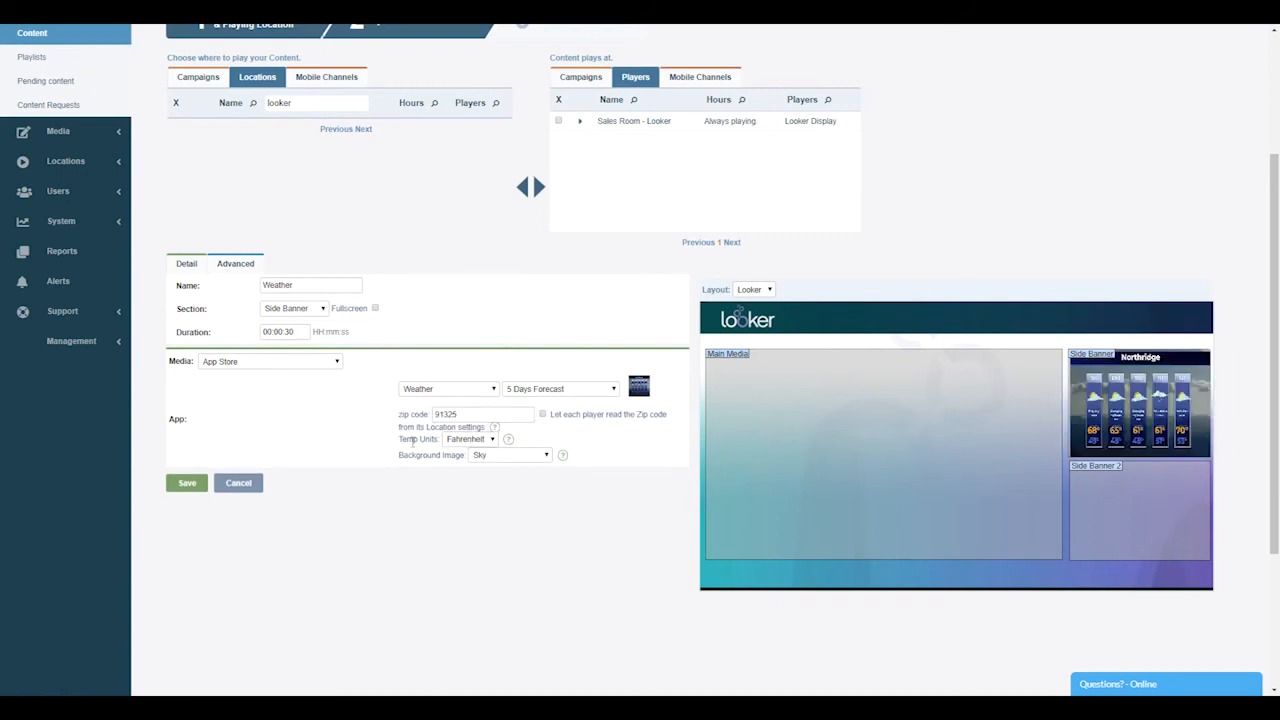
{"action": "left_click", "coordinate": [188, 484]}
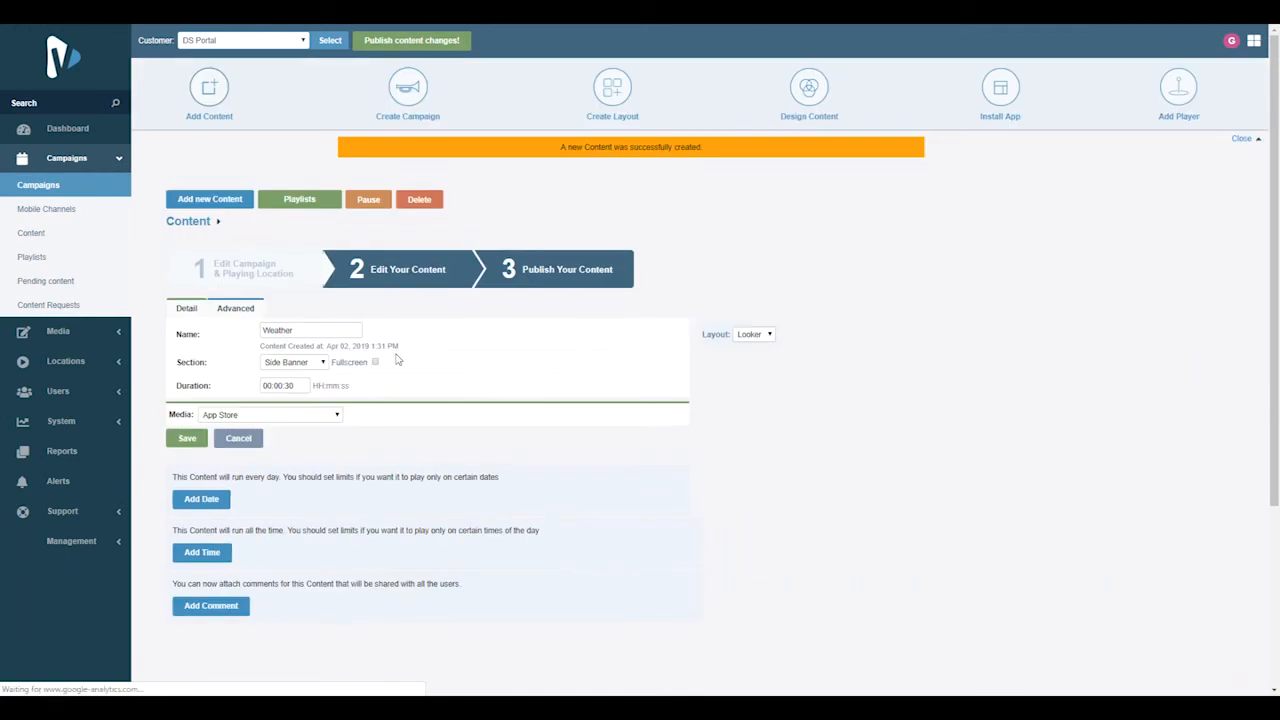
Go on to the publishing stage, publish all pending content and view the updated player schedules
{"action": "left_click", "coordinate": [553, 271]}
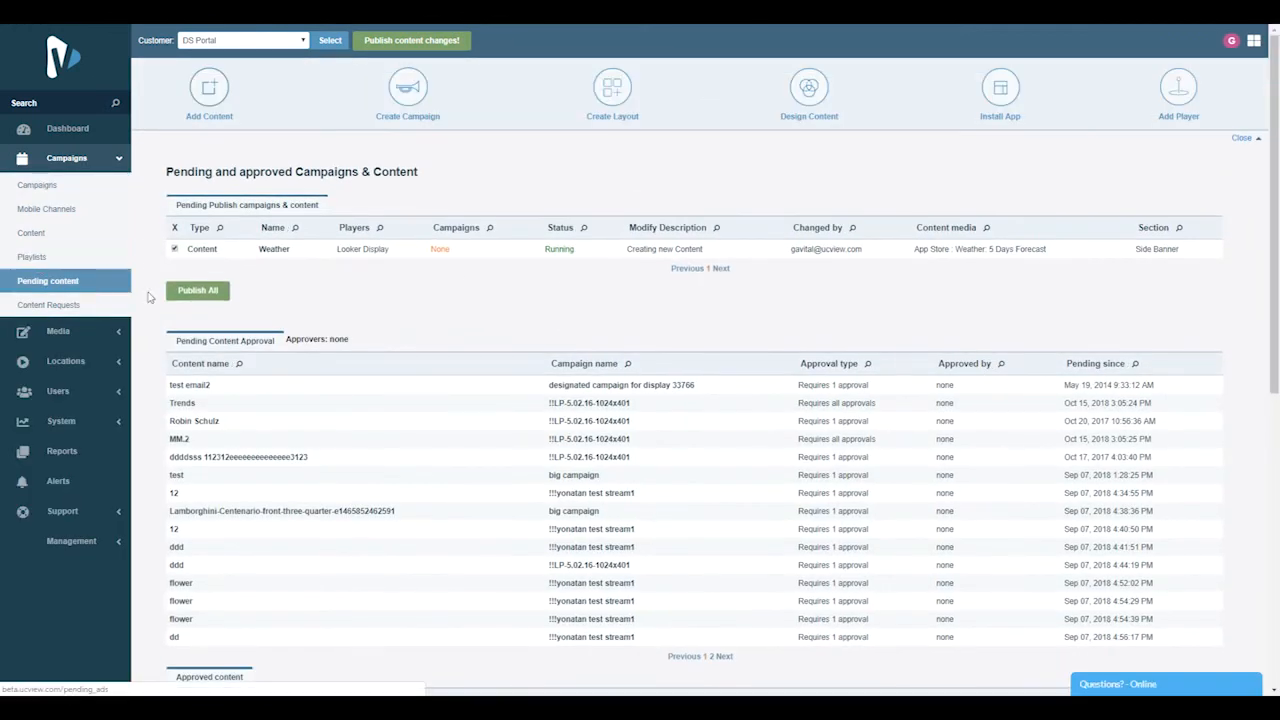
{"action": "left_click", "coordinate": [199, 292]}
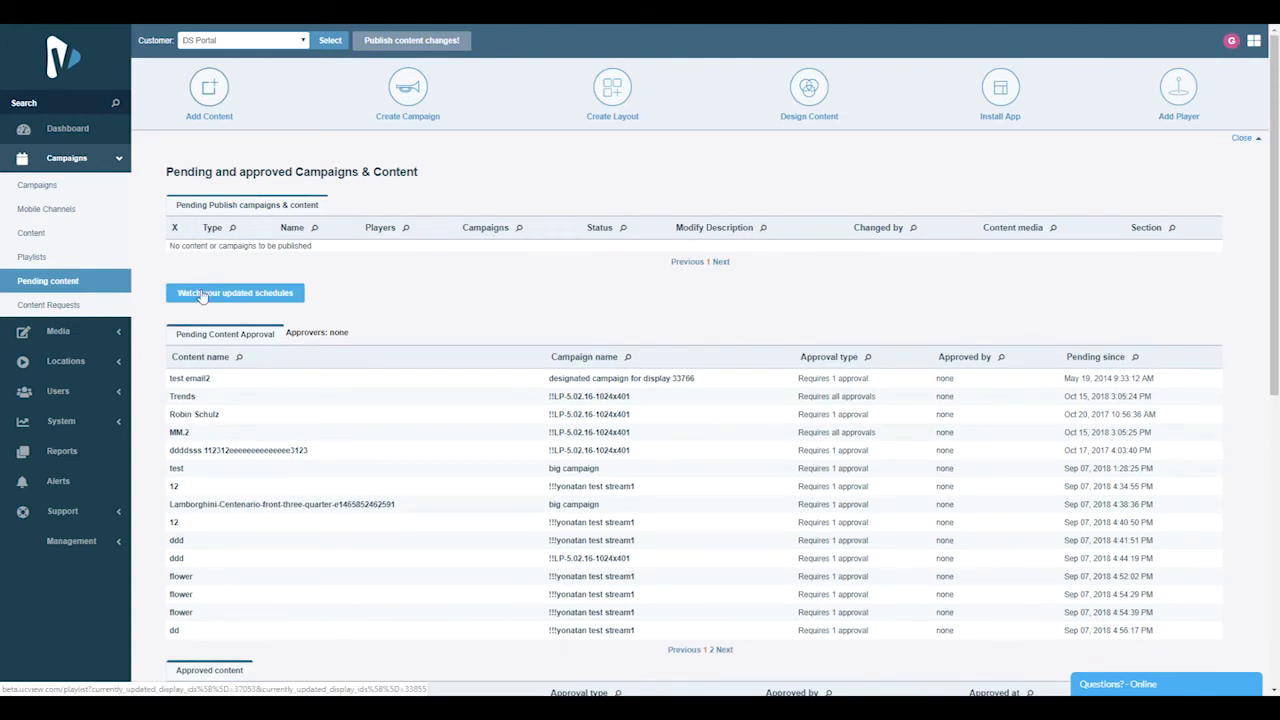
{"action": "left_click", "coordinate": [201, 293]}
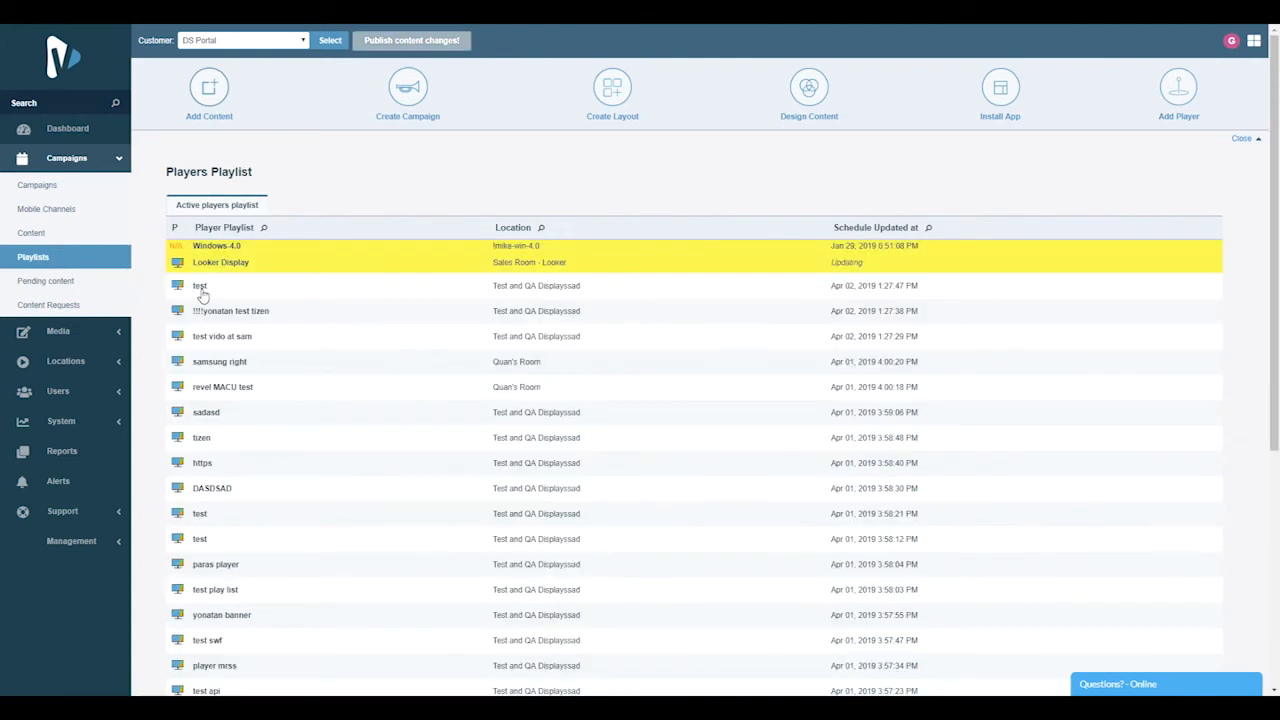
Preview the Looker Display player's playlist twice to check the dashboard and weather banner, closing the preview each time
{"action": "left_click", "coordinate": [180, 266]}
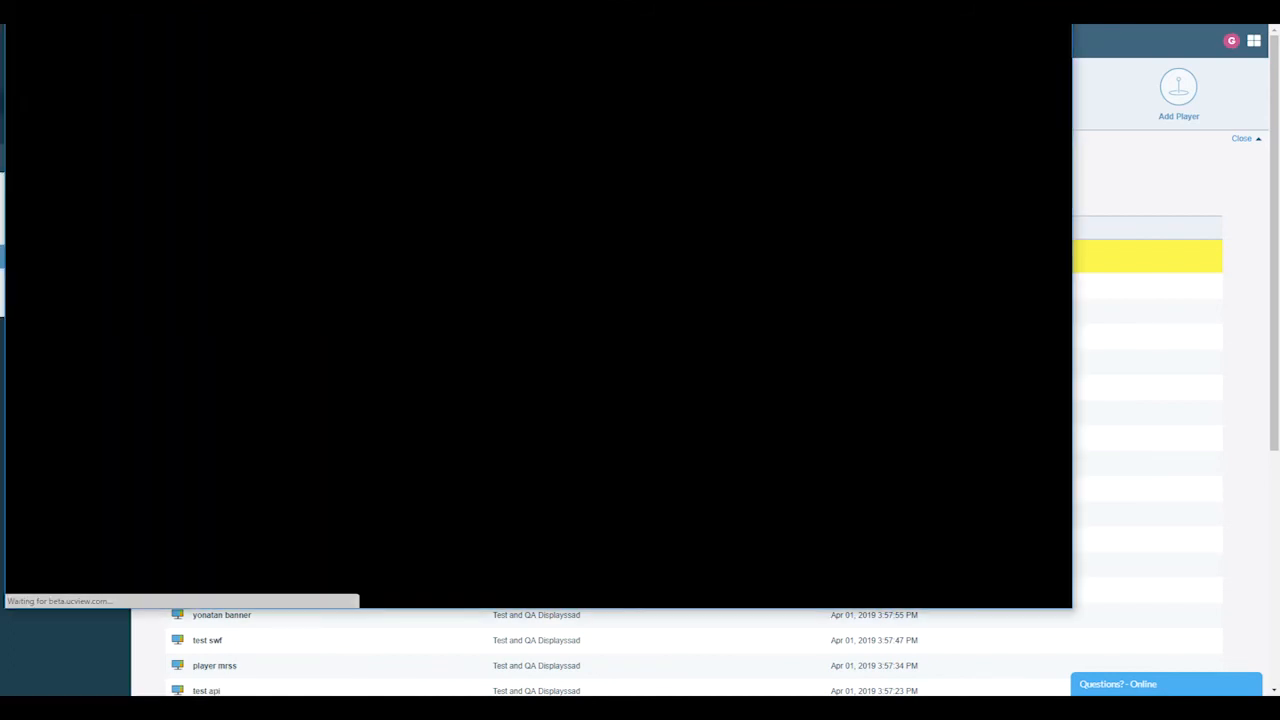
{"action": "left_click_drag", "start_coordinate": [277, 2], "coordinate": [352, 44]}
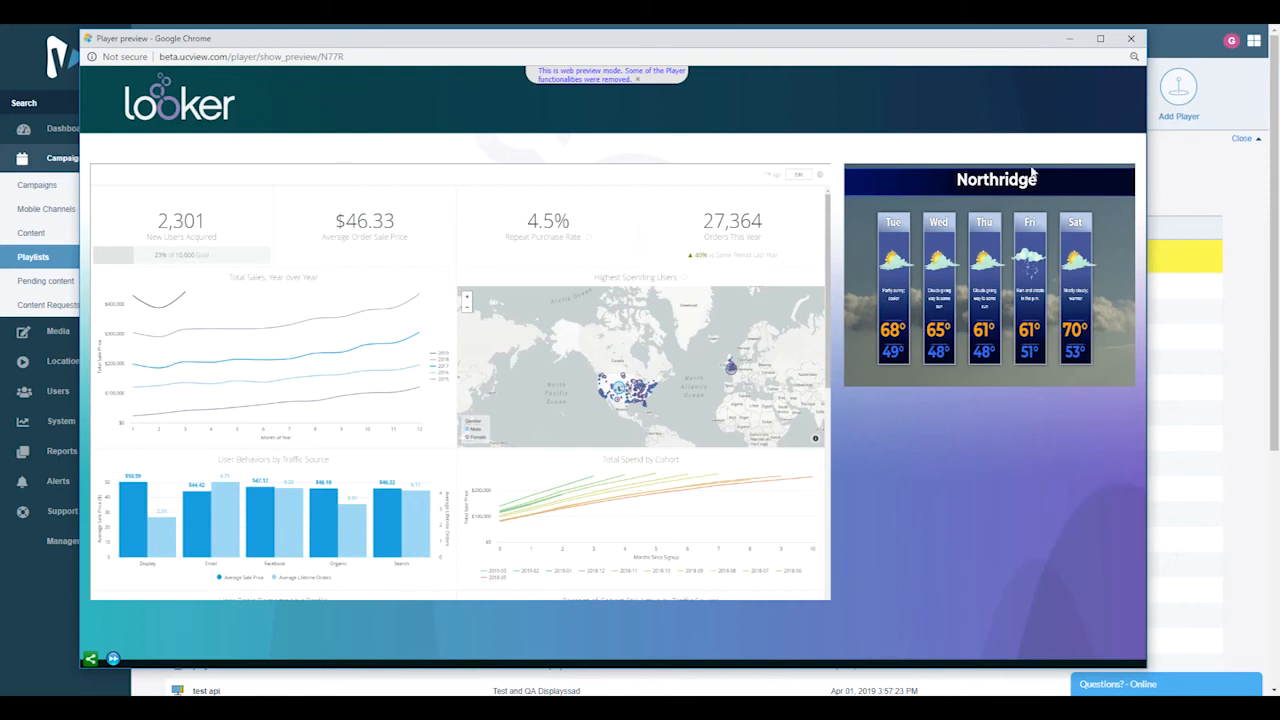
{"action": "left_click", "coordinate": [1131, 38]}
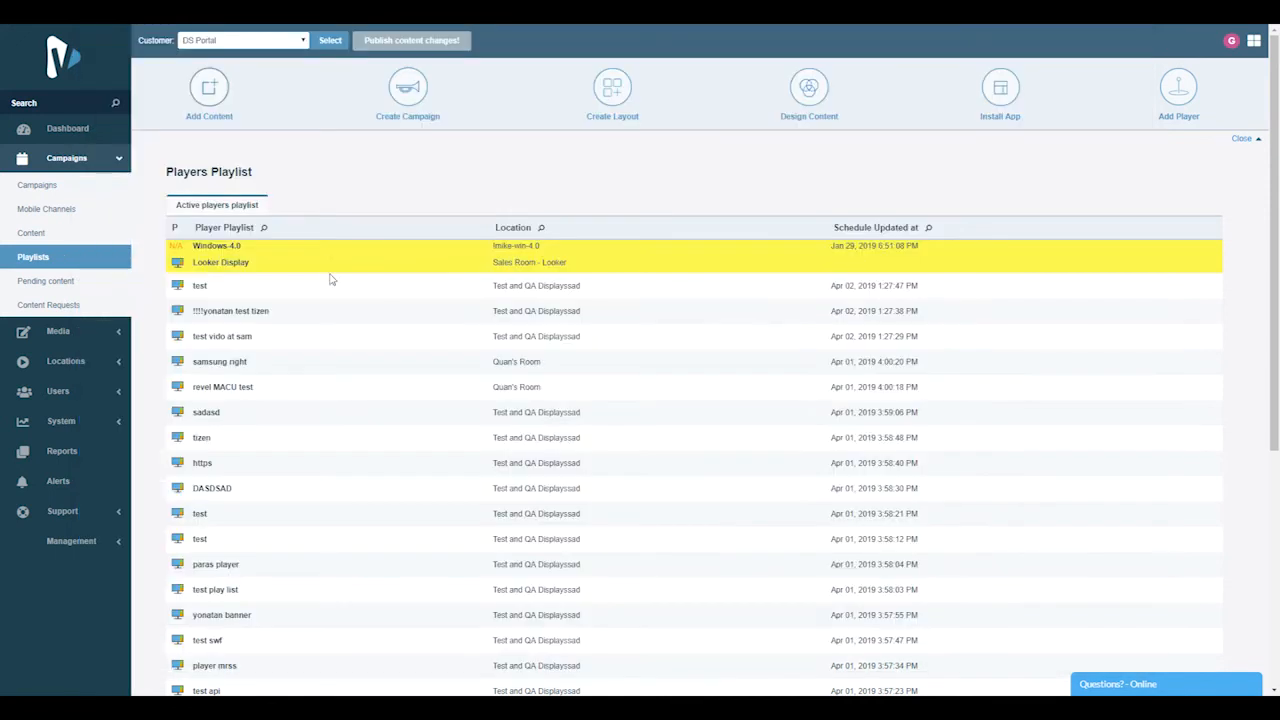
{"action": "left_click", "coordinate": [179, 263]}
{"action": "left_click_drag", "start_coordinate": [248, 0], "coordinate": [318, 49]}
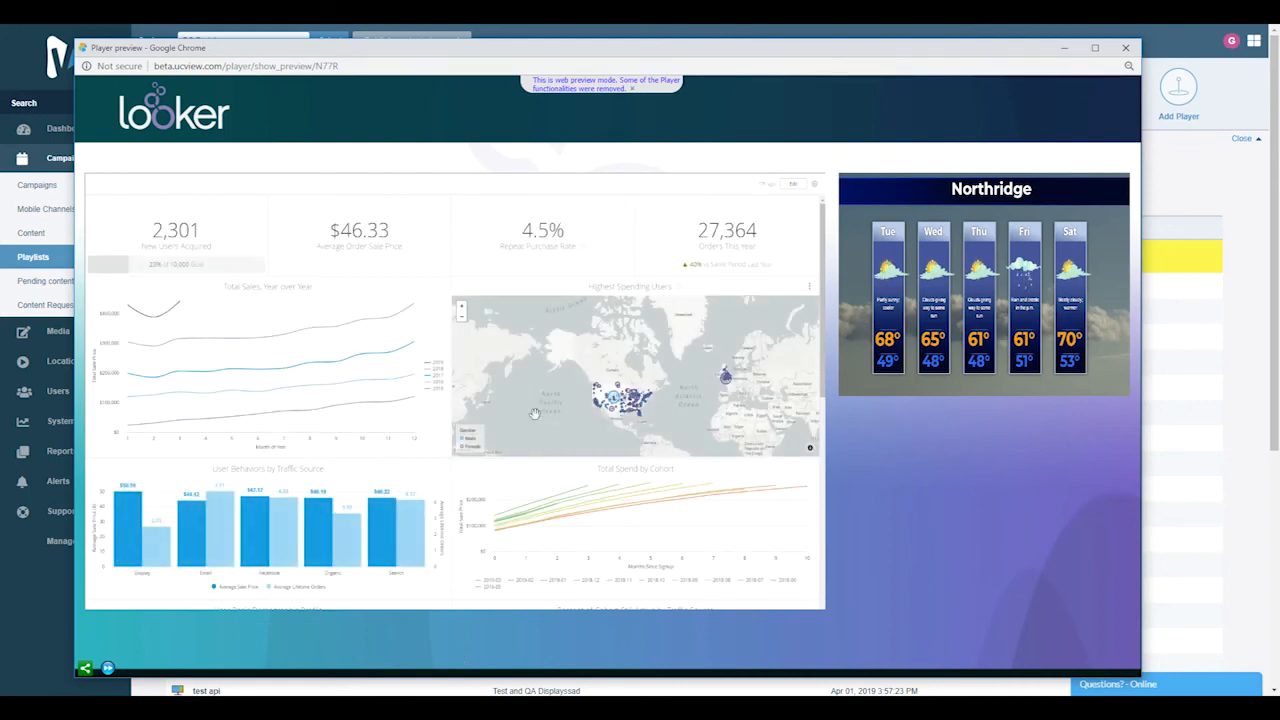
{"action": "left_click", "coordinate": [1125, 48]}
Switch to the browser window with the Looker login page, dismiss the password-saving prompt and start filling in the account email
{"action": "left_click_drag", "start_coordinate": [0, 40], "coordinate": [650, 63]}
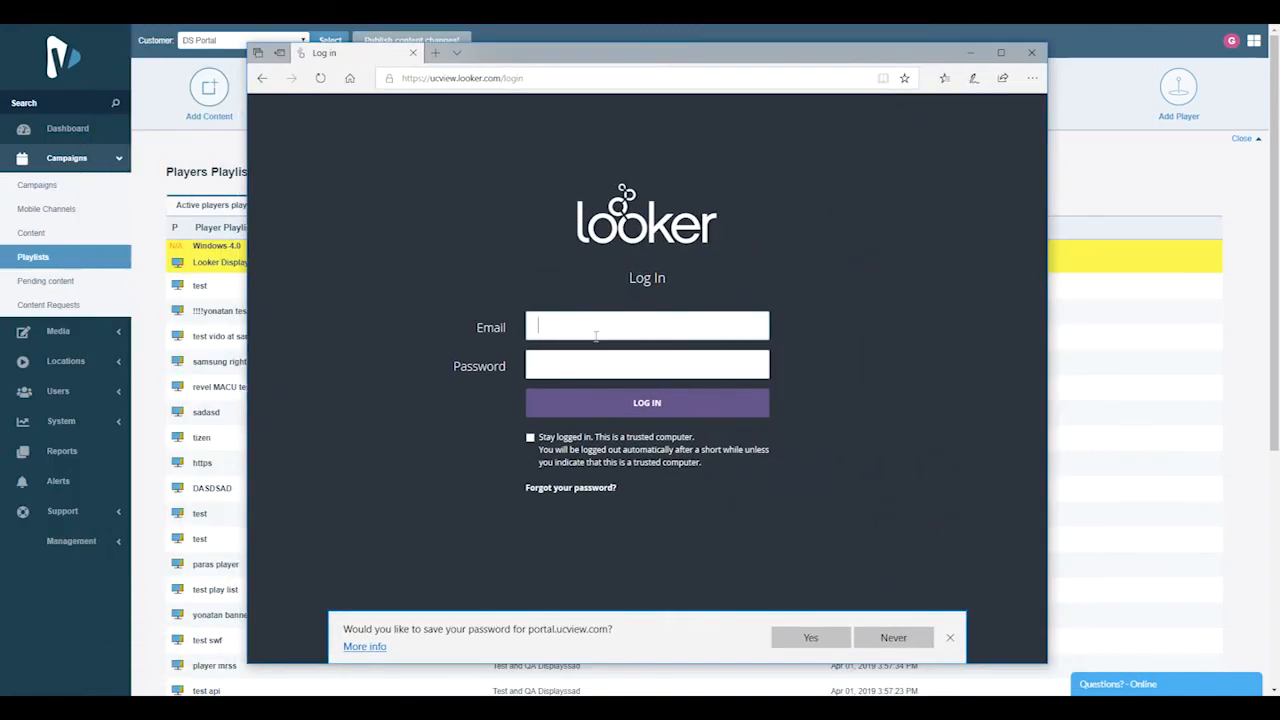
{"action": "left_click", "coordinate": [950, 637]}
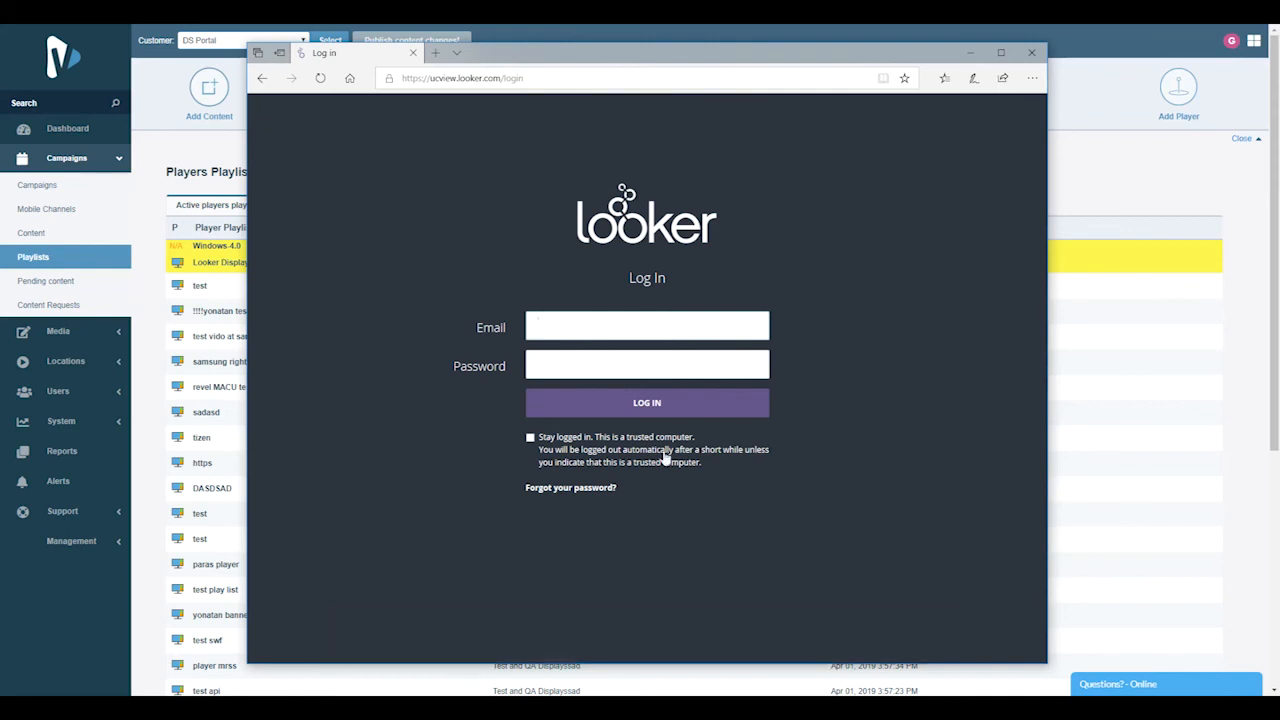
{"action": "left_click", "coordinate": [570, 325]}
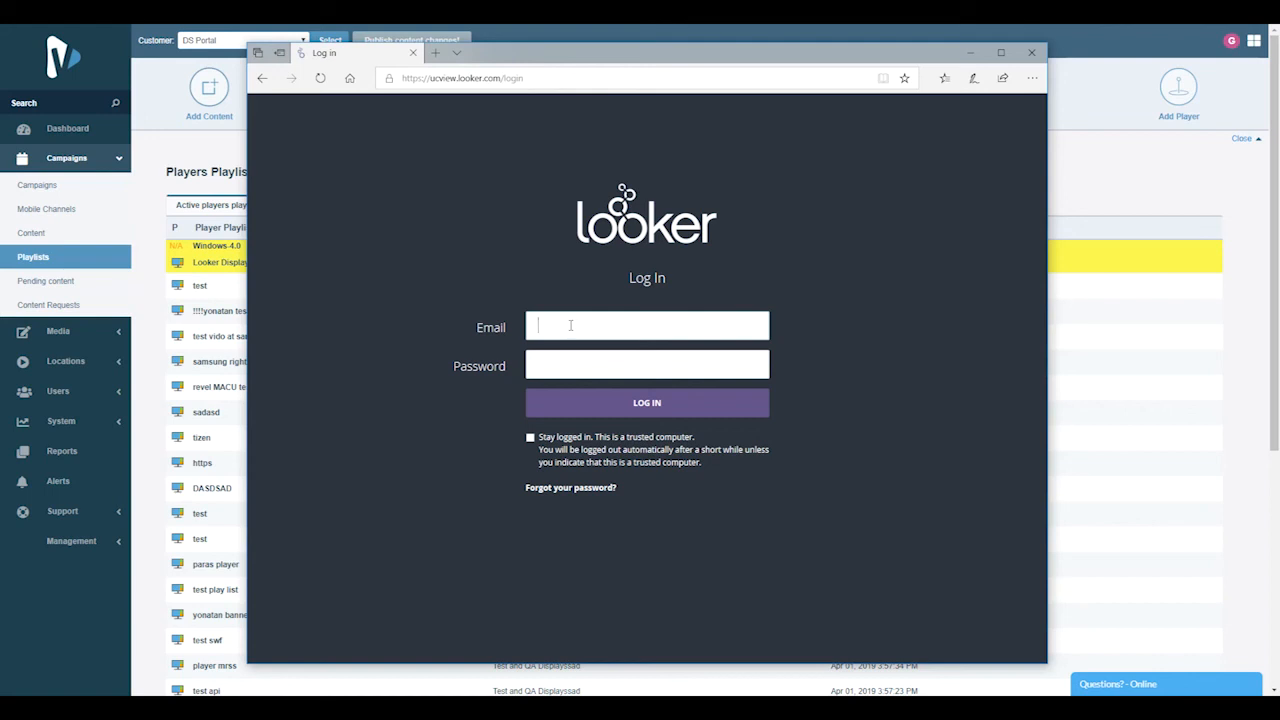